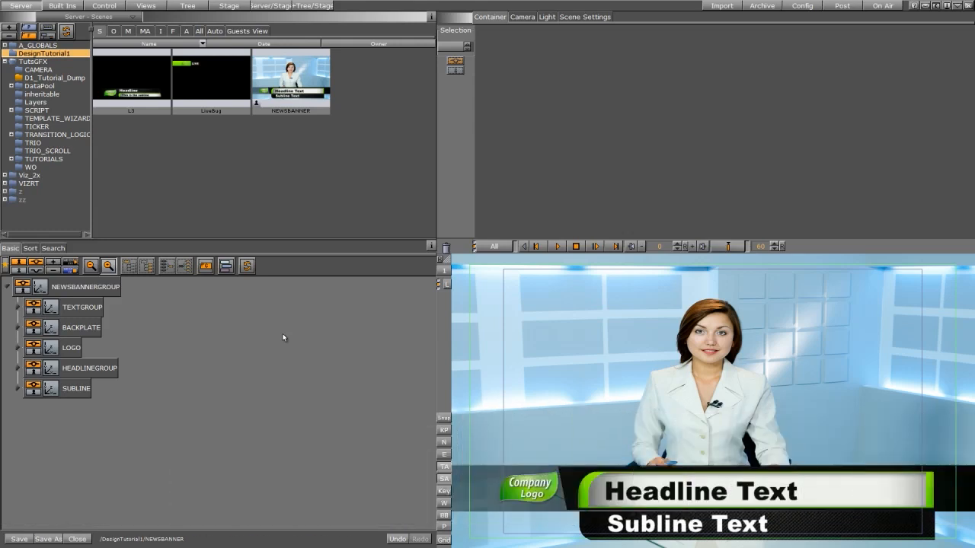
Step: Hide the TEXTGROUP, LOGO, HEADLINEGROUP and SUBLINE containers so that only the BACKPLATE banner element is visible
click(82, 309)
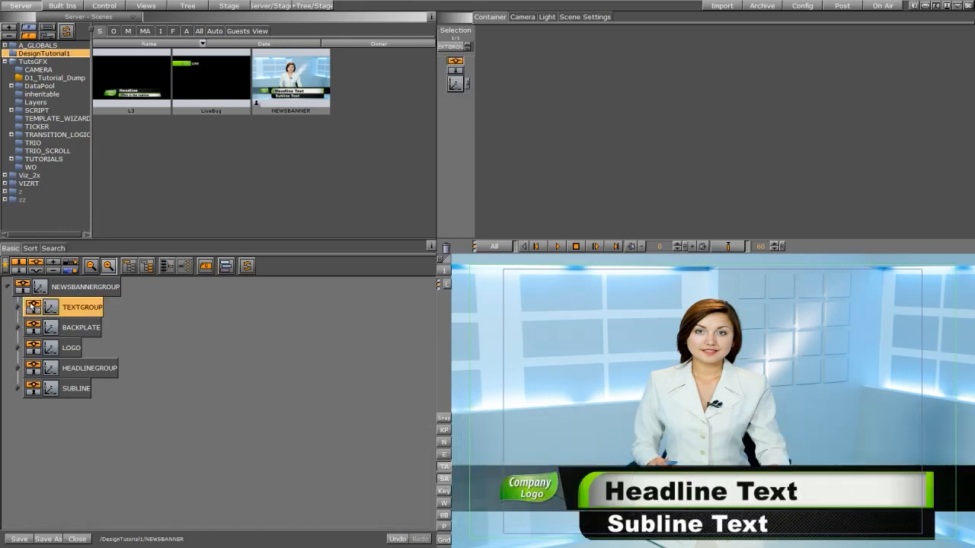
click(33, 307)
click(33, 347)
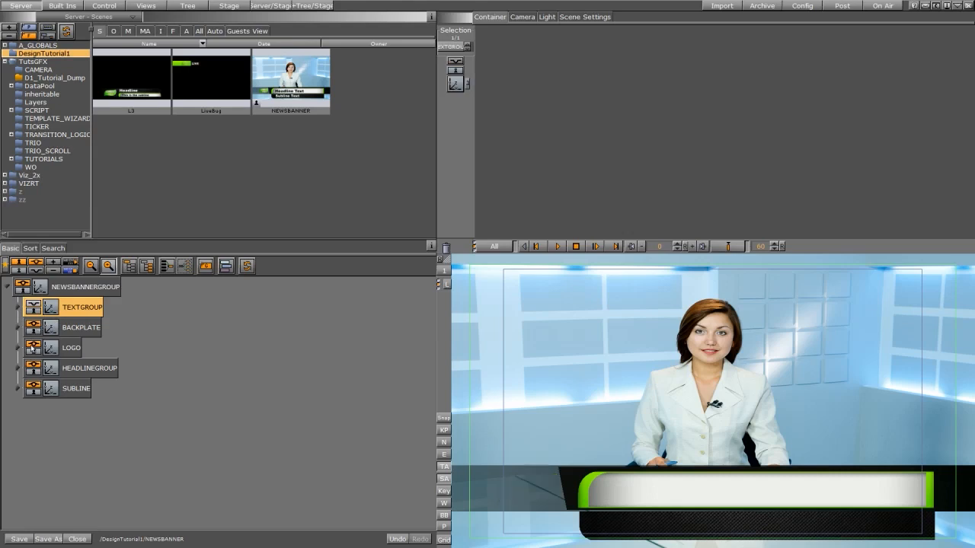
click(33, 367)
click(33, 388)
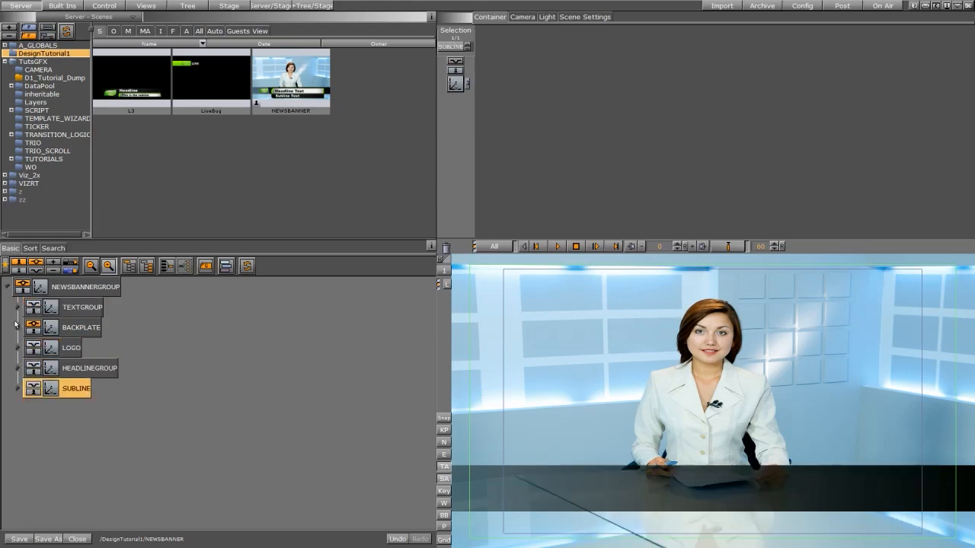
Step: Move the X axis center of the BACK rectangle inside BACKPLATE to its left edge and set its scaling mode to single
click(16, 328)
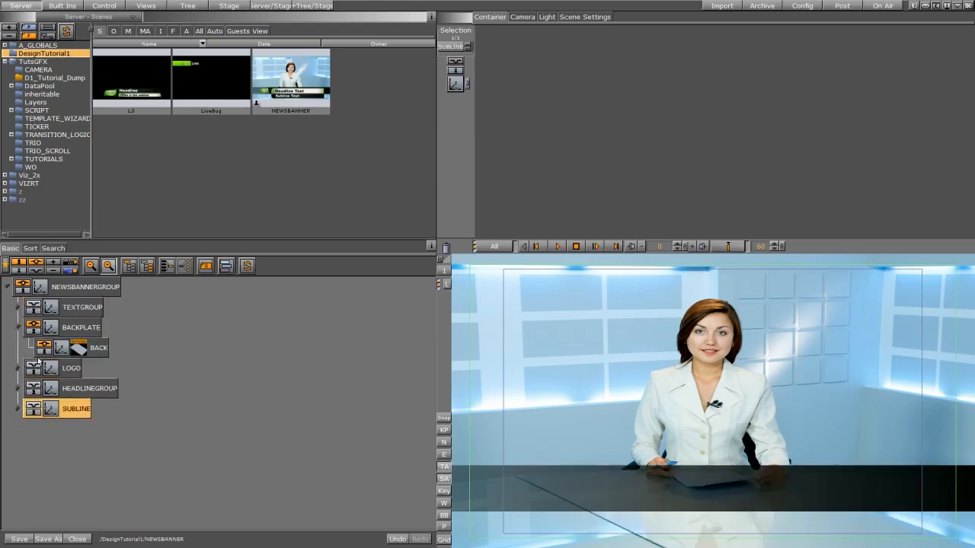
click(60, 348)
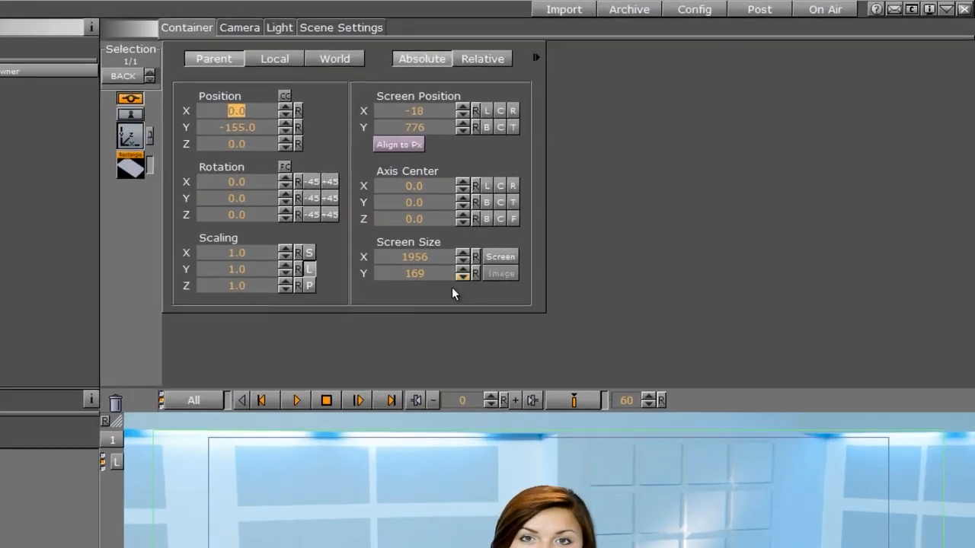
click(476, 190)
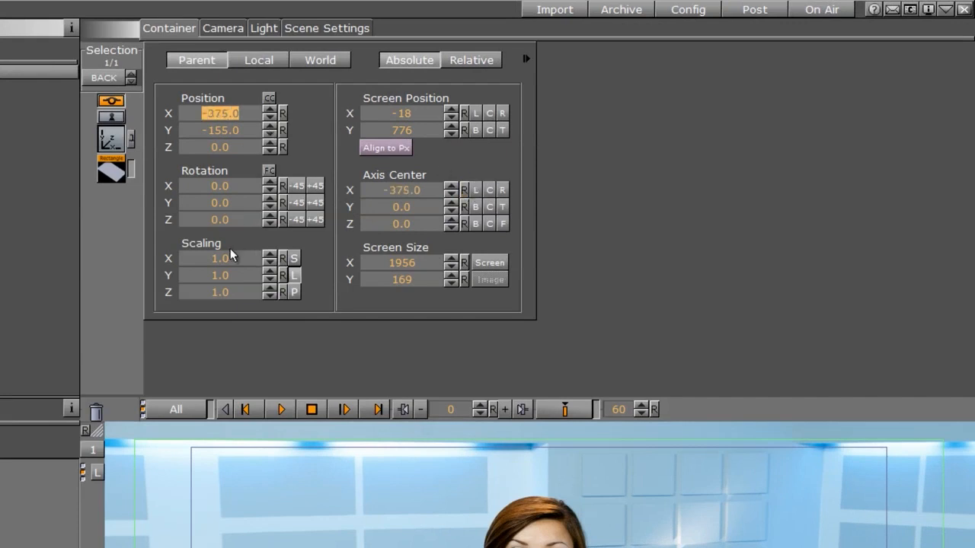
click(294, 259)
Step: Set a keyframe for the full-width BACK rectangle at frame 30
click(454, 411)
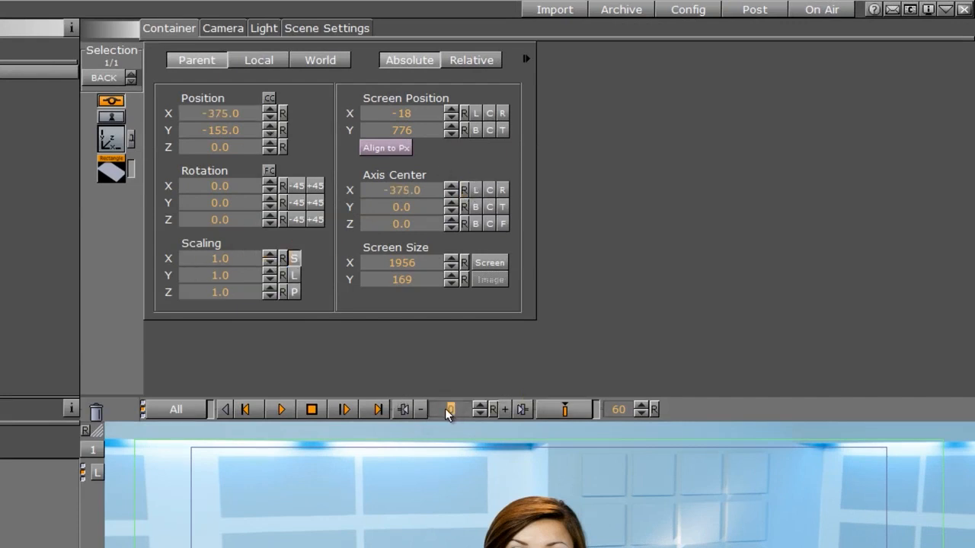
drag(447, 411, 478, 413)
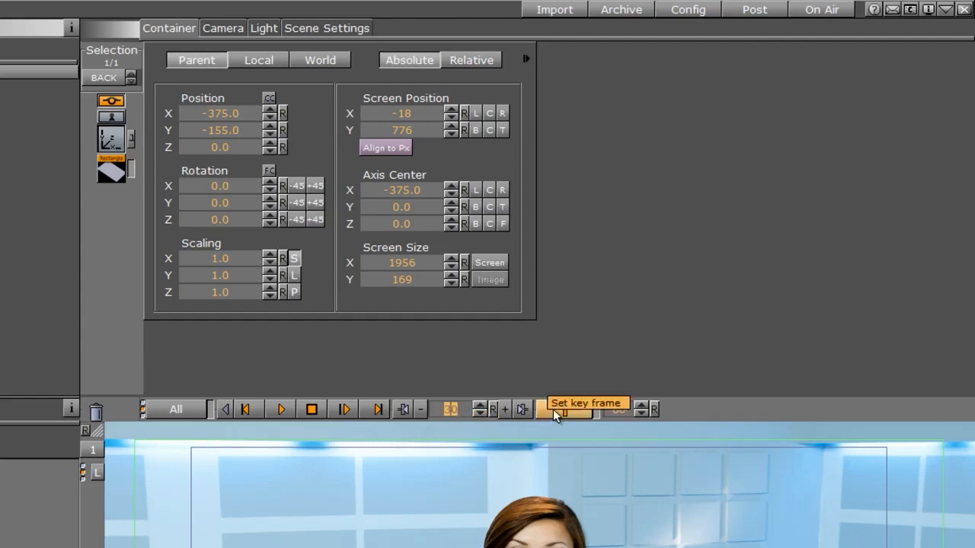
click(478, 406)
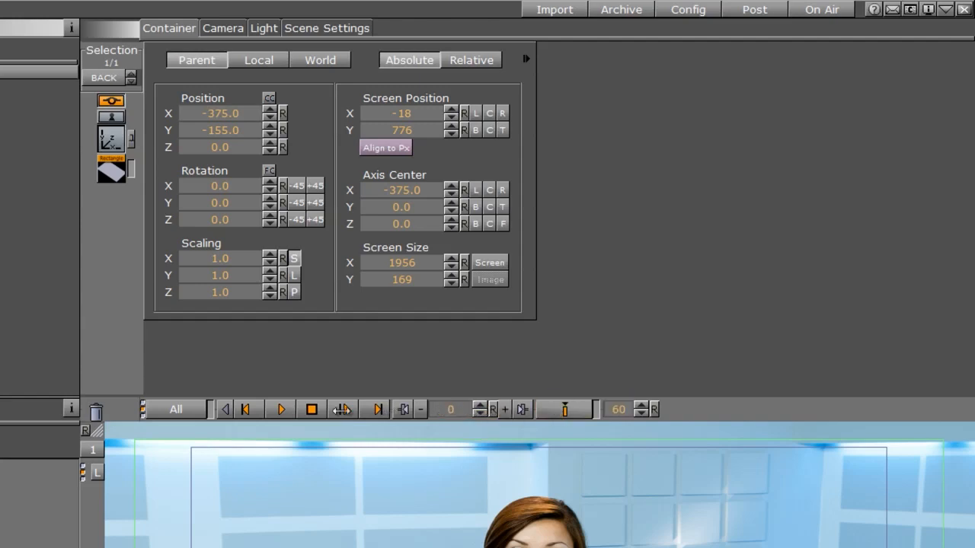
Step: Shrink the BACK rectangle's X scaling at frame 0, keyframe it and play the animation
click(312, 410)
drag(259, 260, 160, 266)
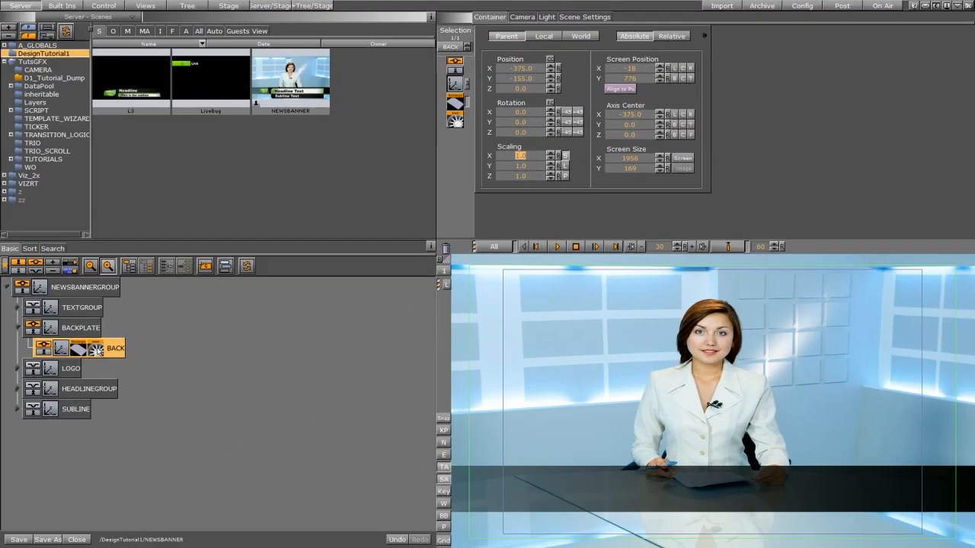
click(557, 246)
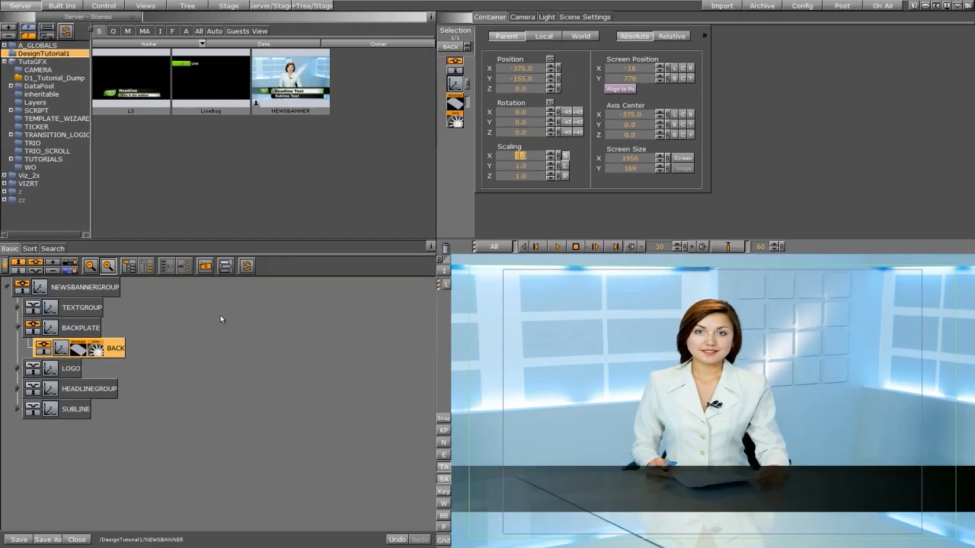
Step: Collapse BACKPLATE, show HEADLINEGROUP and hide its green and white Noggi containers, leaving only the black one visible
click(19, 327)
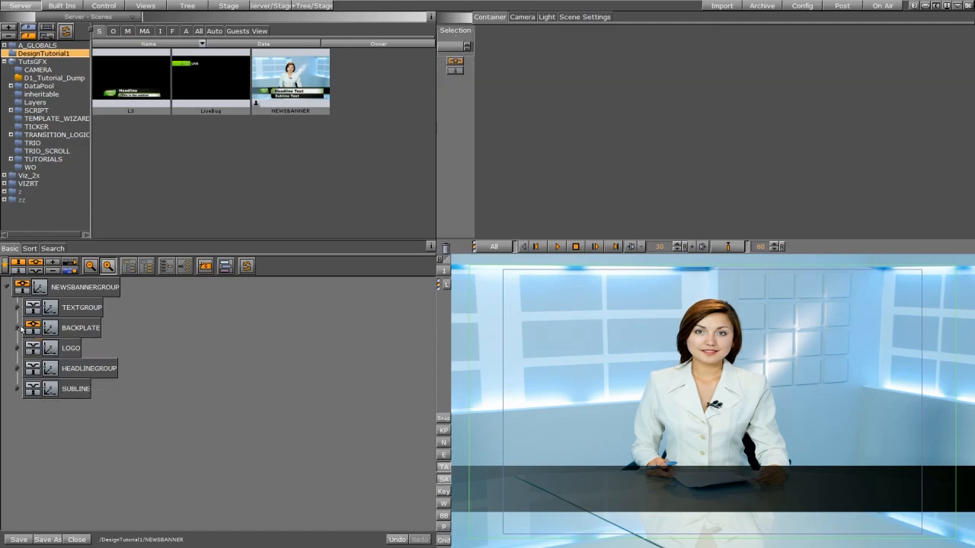
click(33, 368)
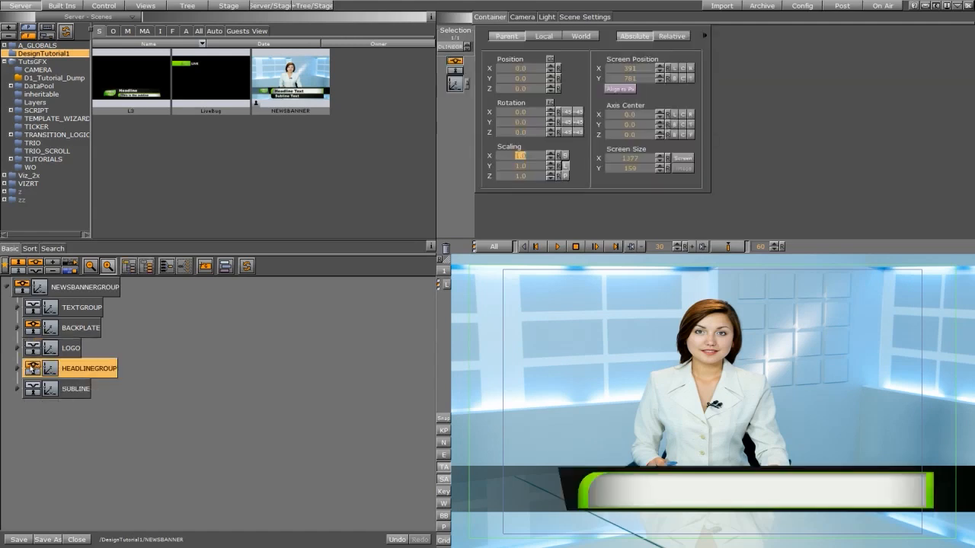
click(17, 370)
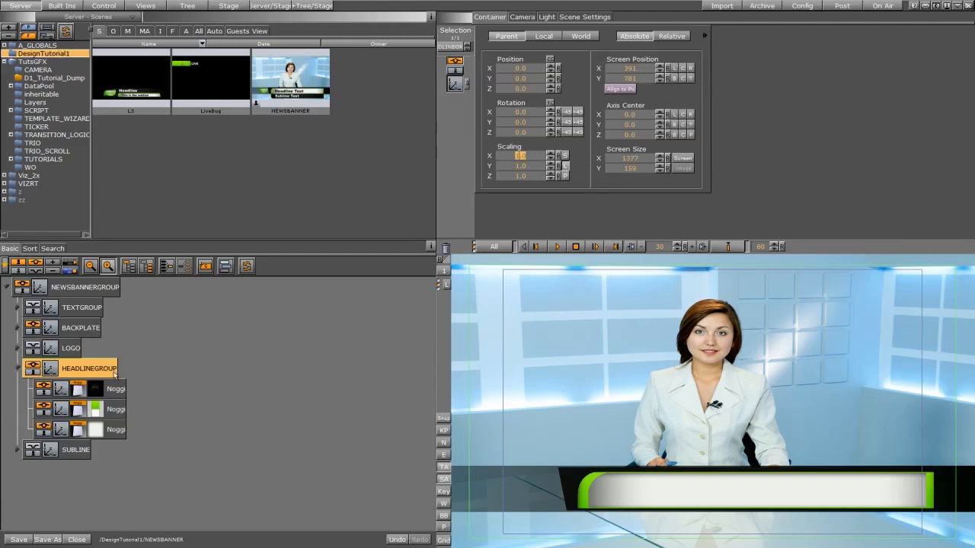
click(42, 406)
click(43, 426)
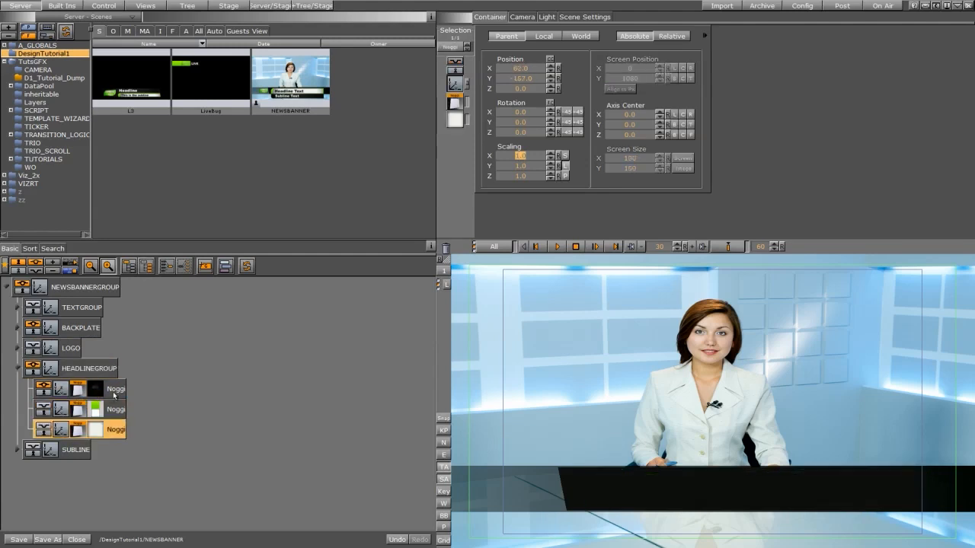
Step: Move the black Noggi container's X axis center to its right edge and set its scaling mode to single
click(75, 390)
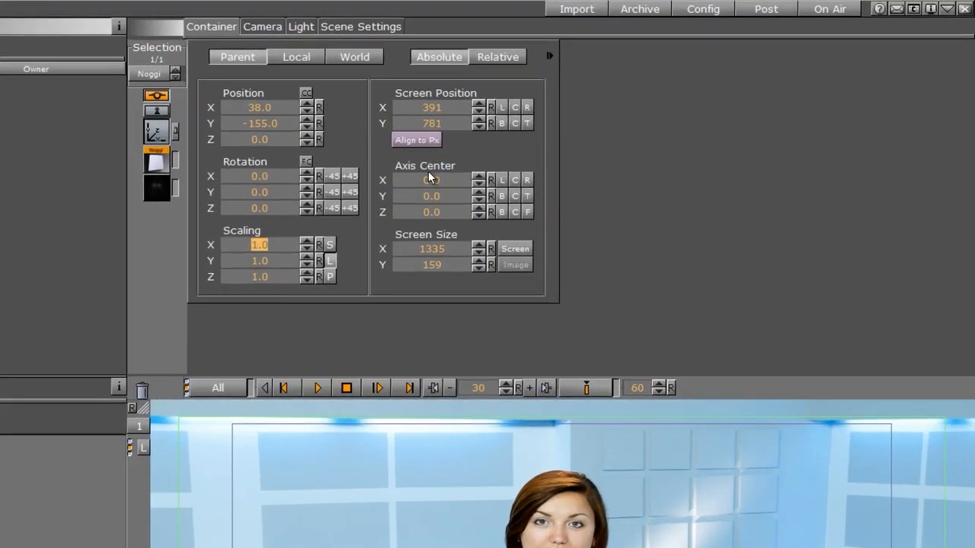
click(519, 182)
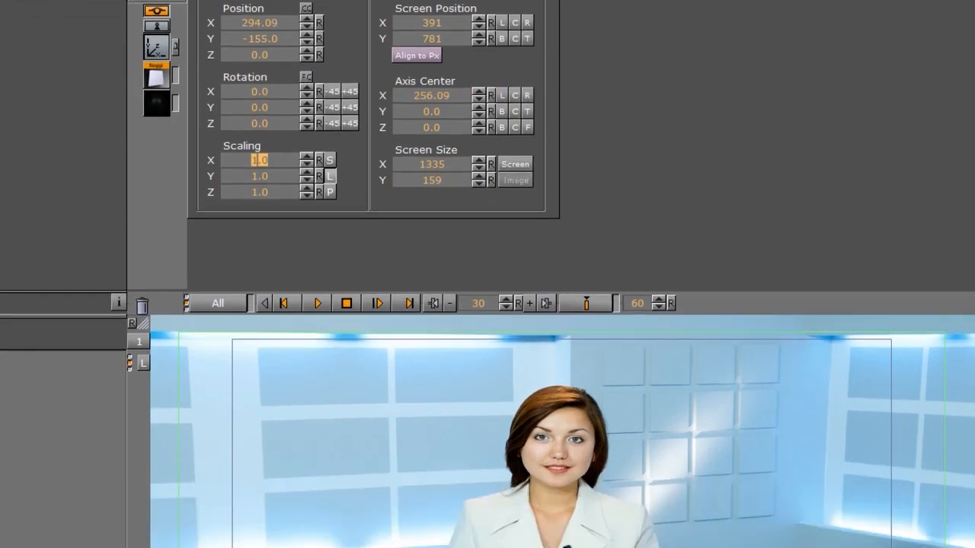
click(137, 496)
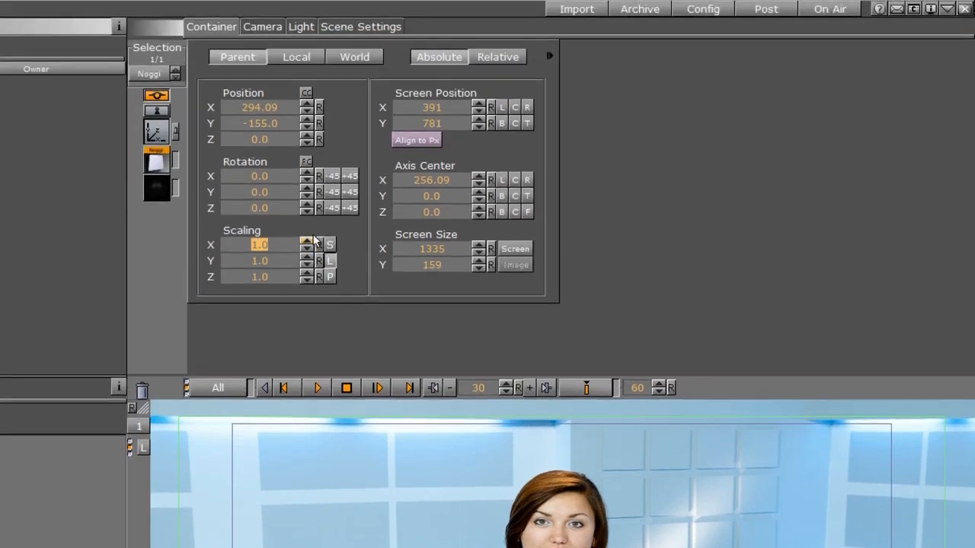
click(330, 244)
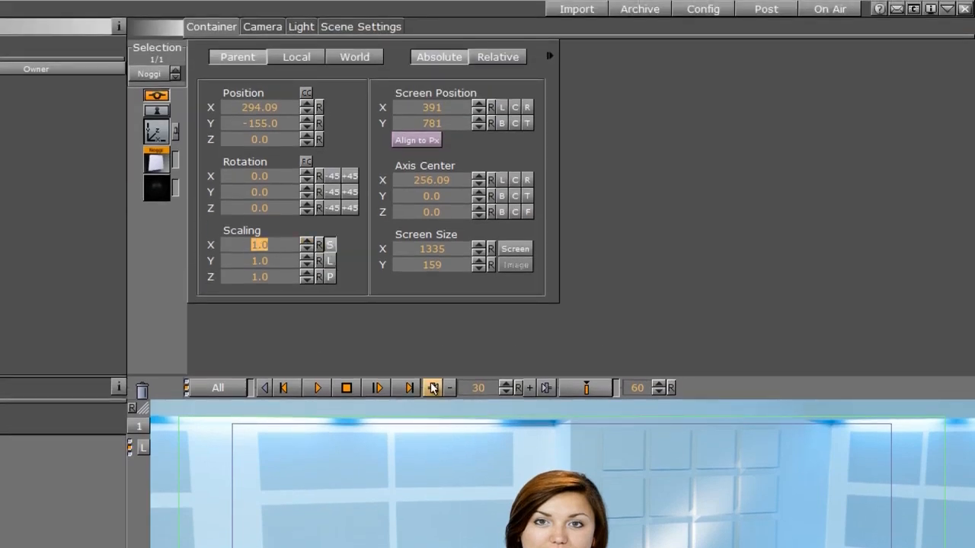
Step: Set a keyframe for the black Noggi container at frame 35 with its X scaling at 1.0
click(506, 385)
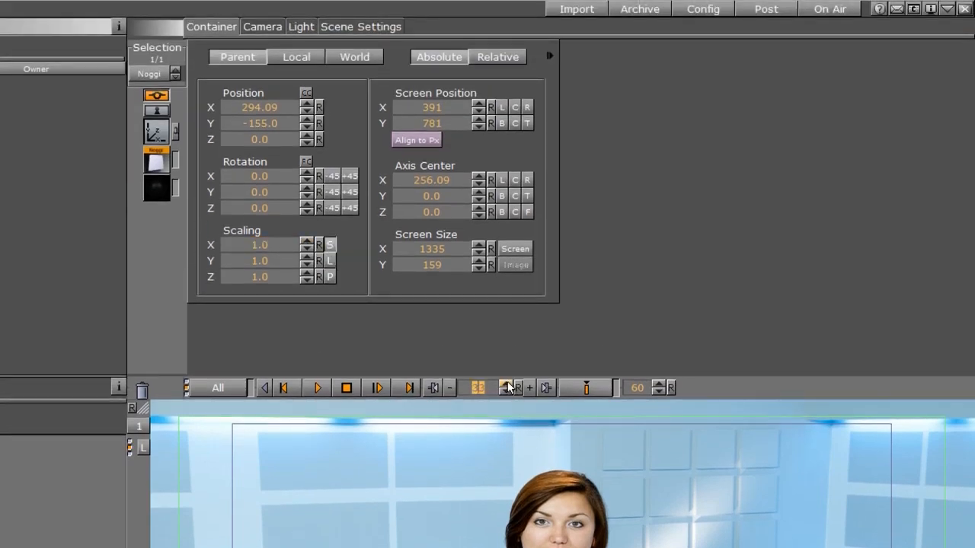
click(507, 385)
click(588, 393)
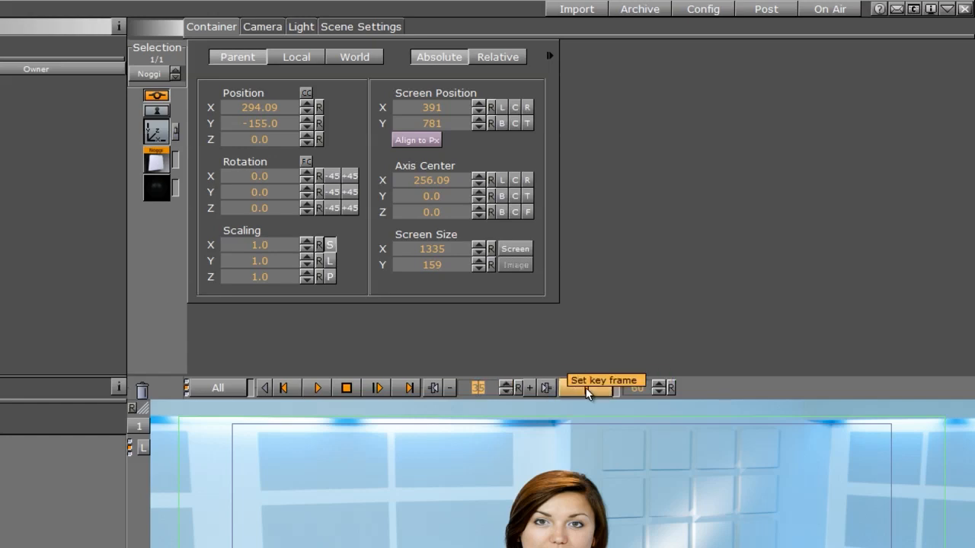
Step: Set the black Noggi container's X scaling to 0.0 at frame 5, keyframe it and play the animation
drag(485, 388, 412, 388)
click(505, 386)
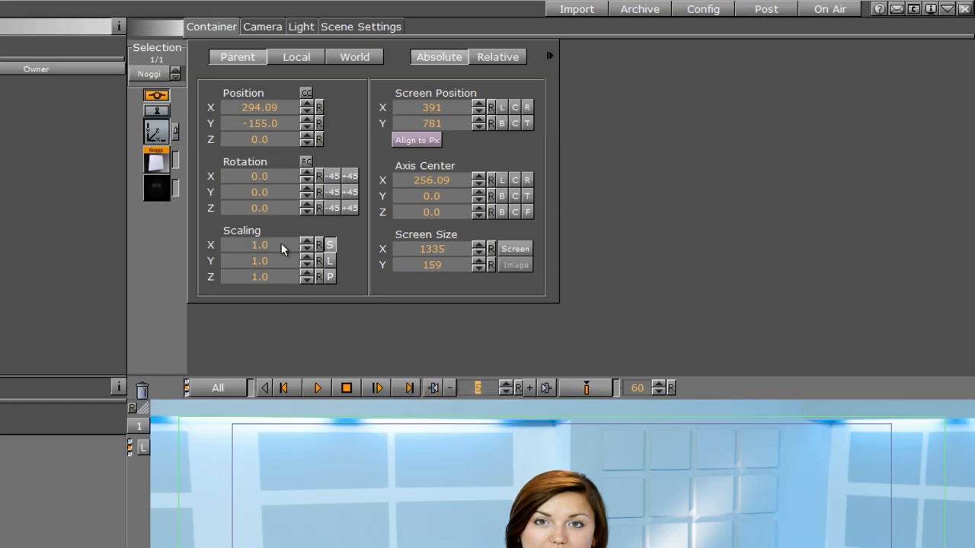
drag(281, 245, 194, 245)
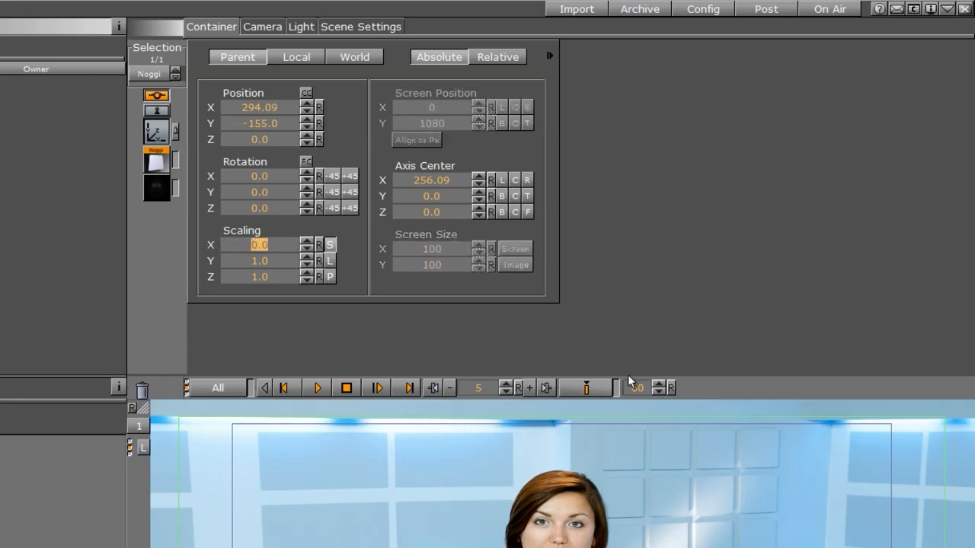
click(585, 389)
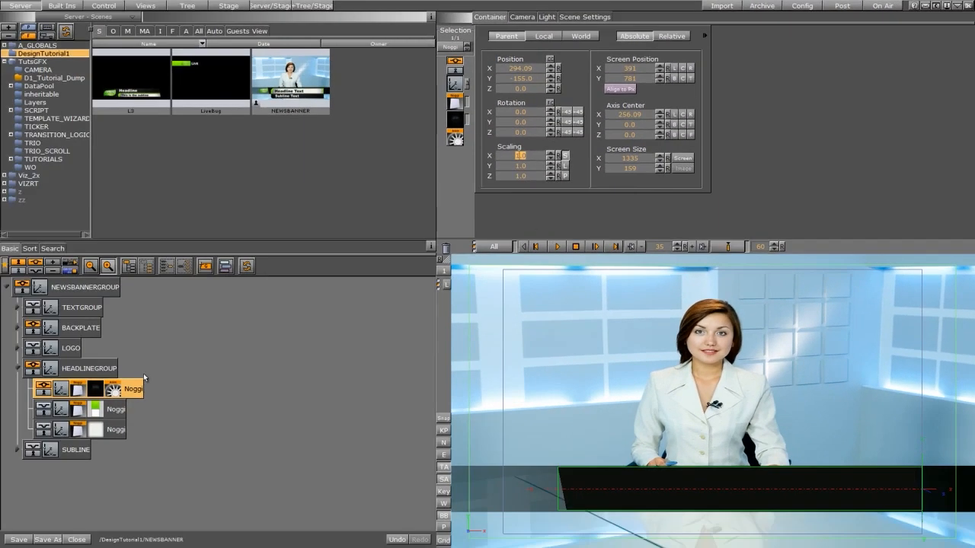
click(556, 246)
Step: Show the green Noggi container, move its X axis center to the right edge and set a keyframe at frame 40
click(43, 409)
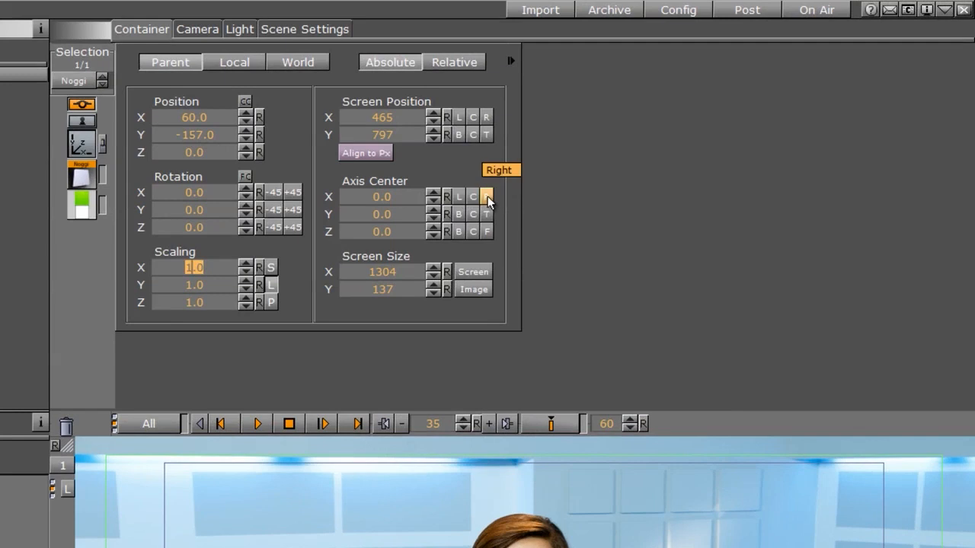
click(486, 196)
click(462, 419)
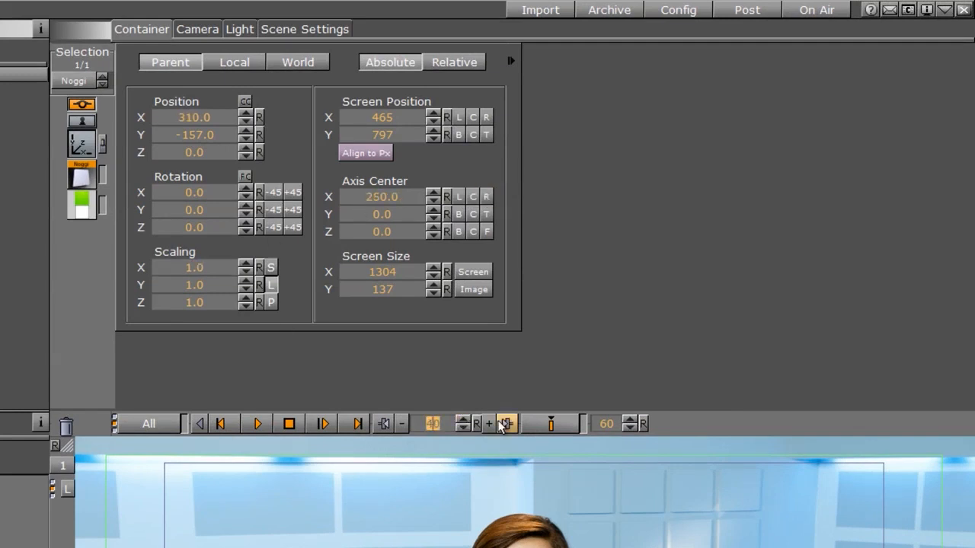
click(551, 425)
Step: With single scaling, set the green Noggi container's X scaling to 0.0 at frame 10, keyframe it and play the animation
drag(441, 423, 368, 424)
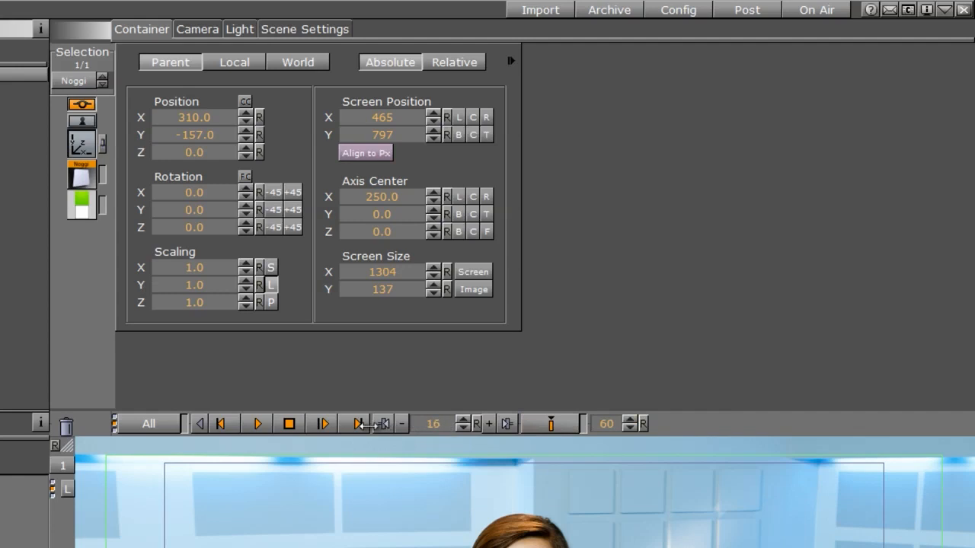
click(461, 427)
click(461, 427)
click(461, 427)
click(460, 428)
click(461, 427)
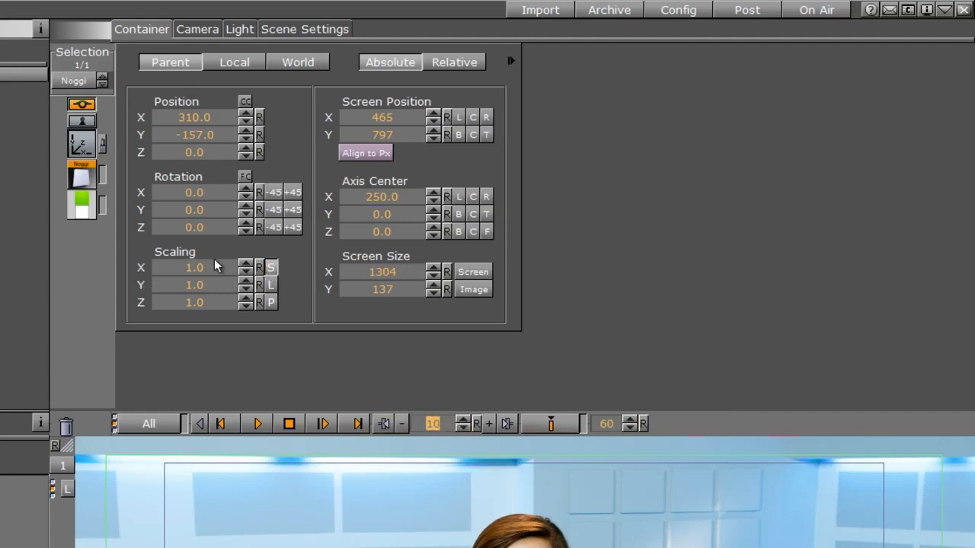
drag(214, 268, 132, 284)
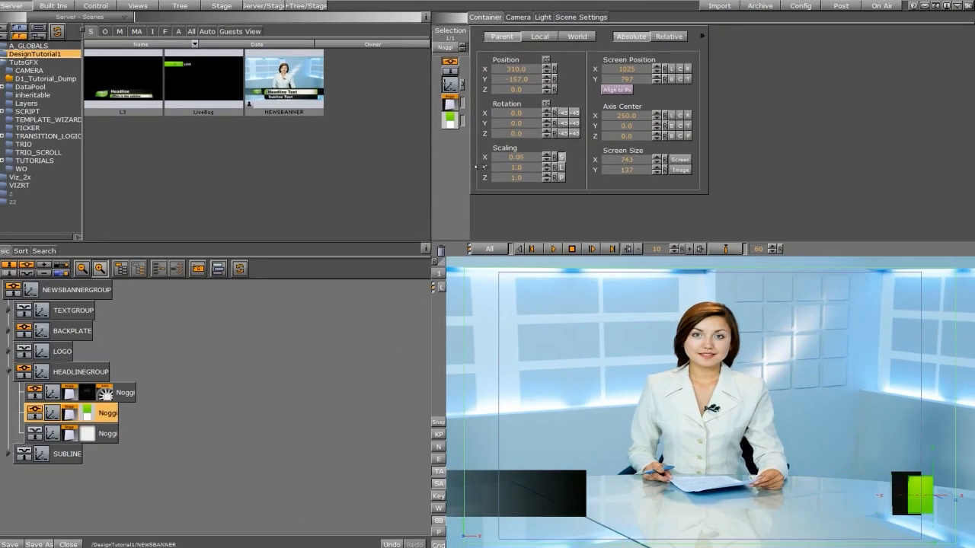
drag(479, 166, 522, 163)
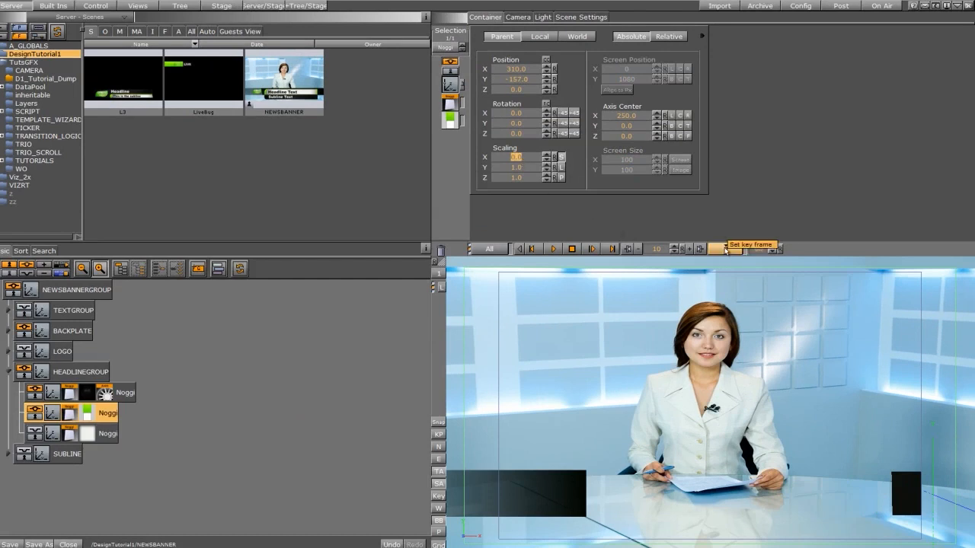
click(726, 249)
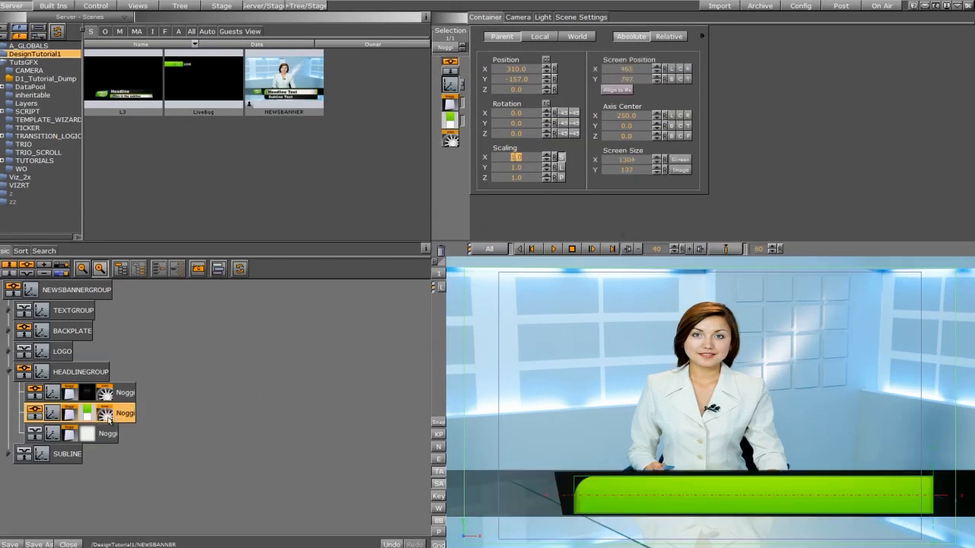
click(554, 249)
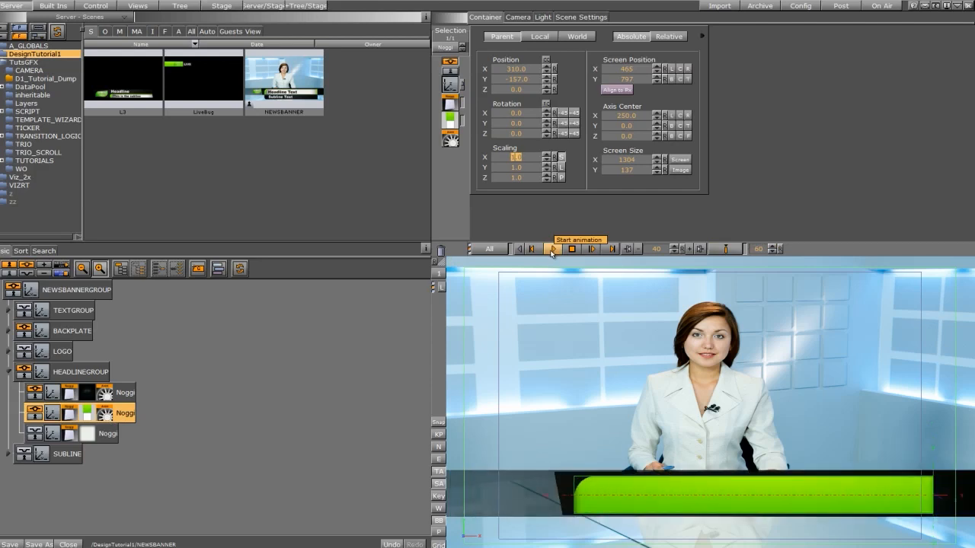
Step: Show the white Noggi container, move its X axis center to the right edge and set a keyframe at frame 50
click(33, 431)
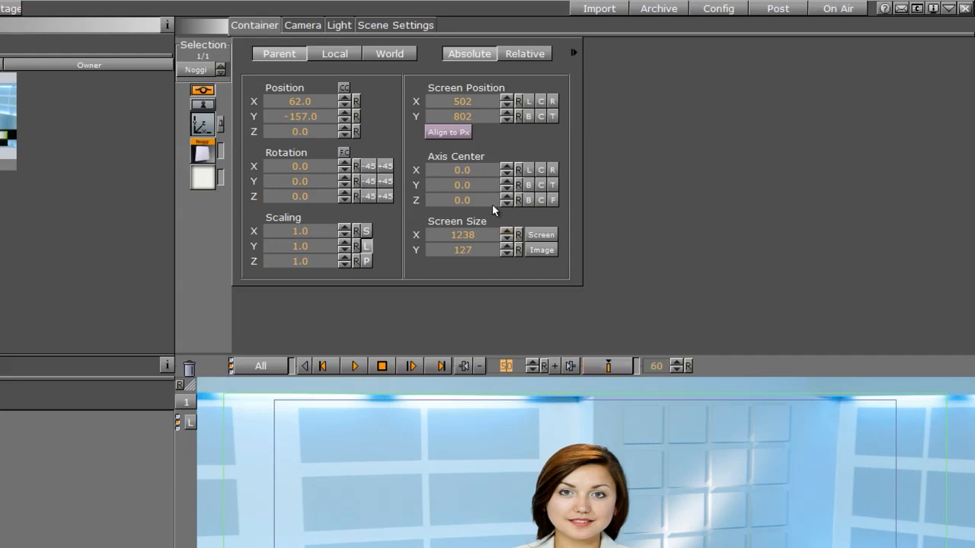
click(552, 169)
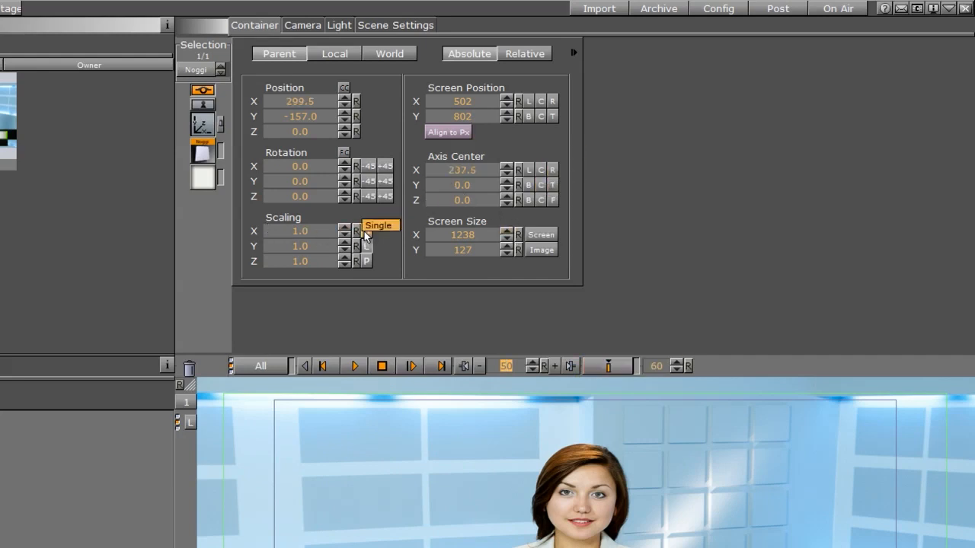
click(609, 365)
Step: With single scaling, set the white Noggi container's X scaling to zero at frame 15, keyframe it and play the animation
drag(487, 375, 436, 375)
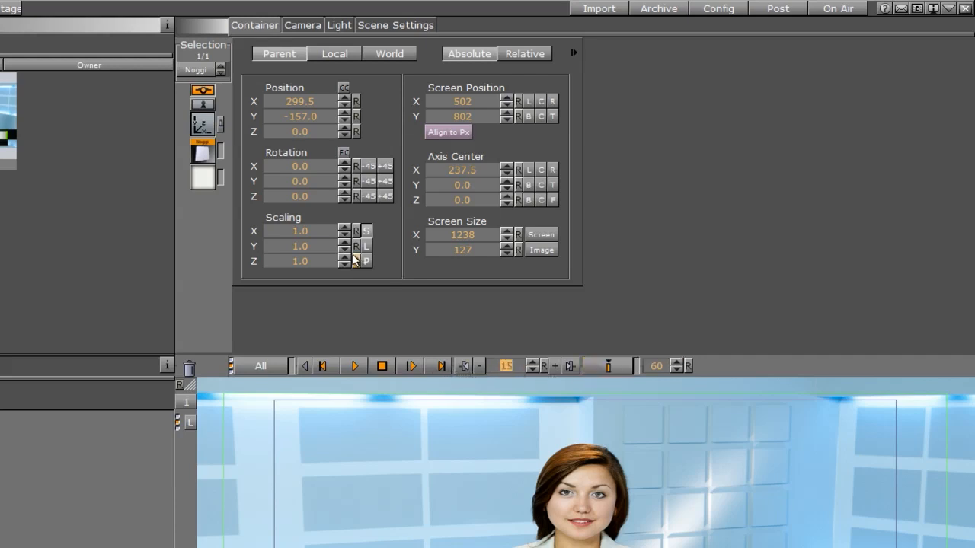
drag(298, 231, 228, 233)
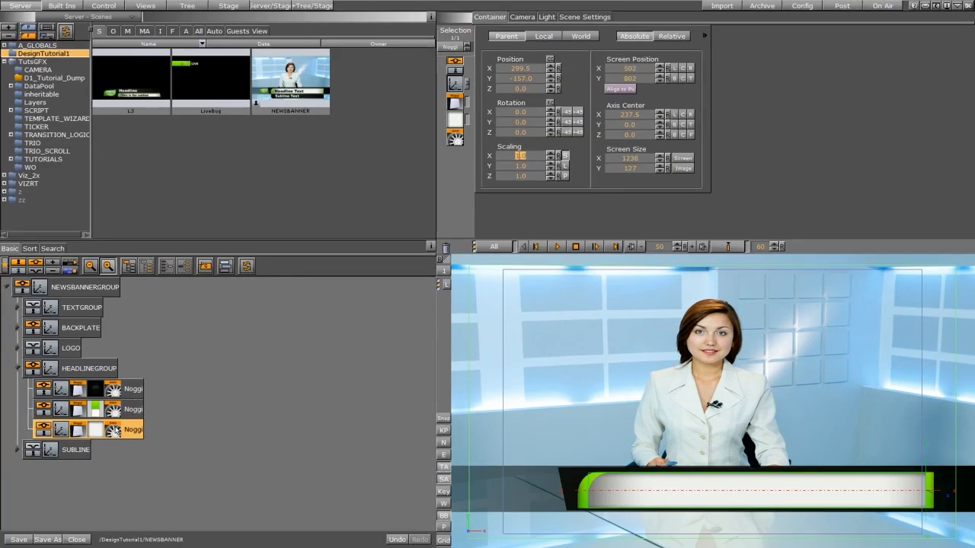
click(548, 254)
Step: Show the SUBLINE group and move its Noggi container's axis center to the left edge in X and the top edge in Y
click(18, 368)
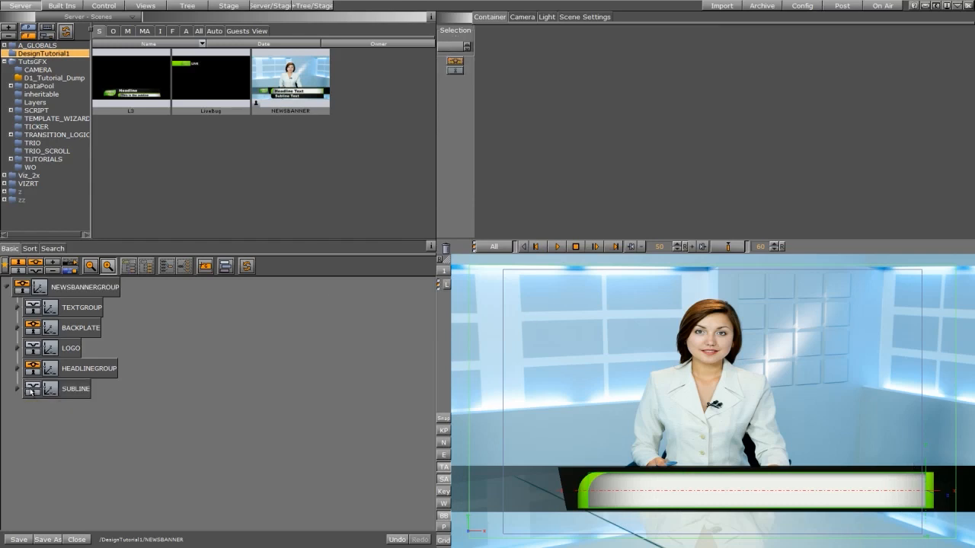
click(32, 388)
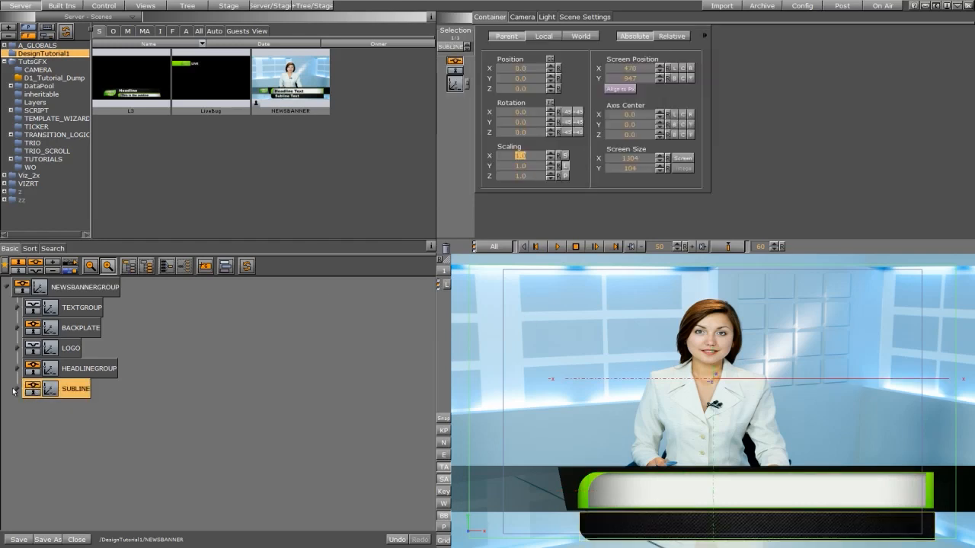
click(17, 390)
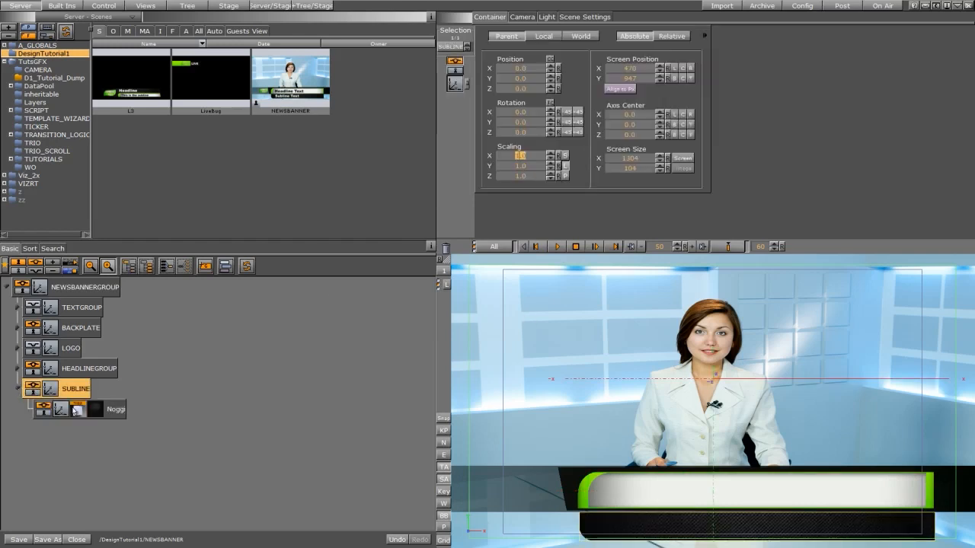
click(61, 411)
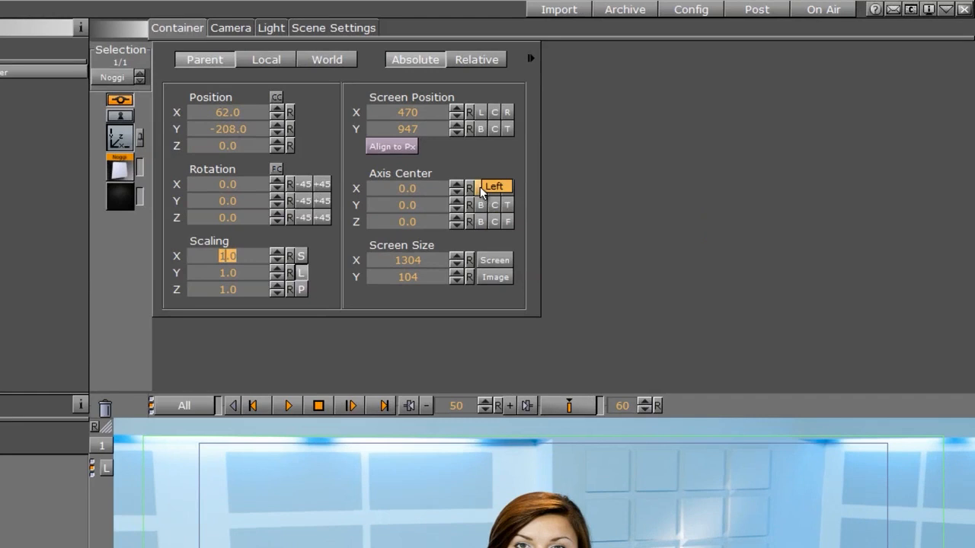
click(482, 189)
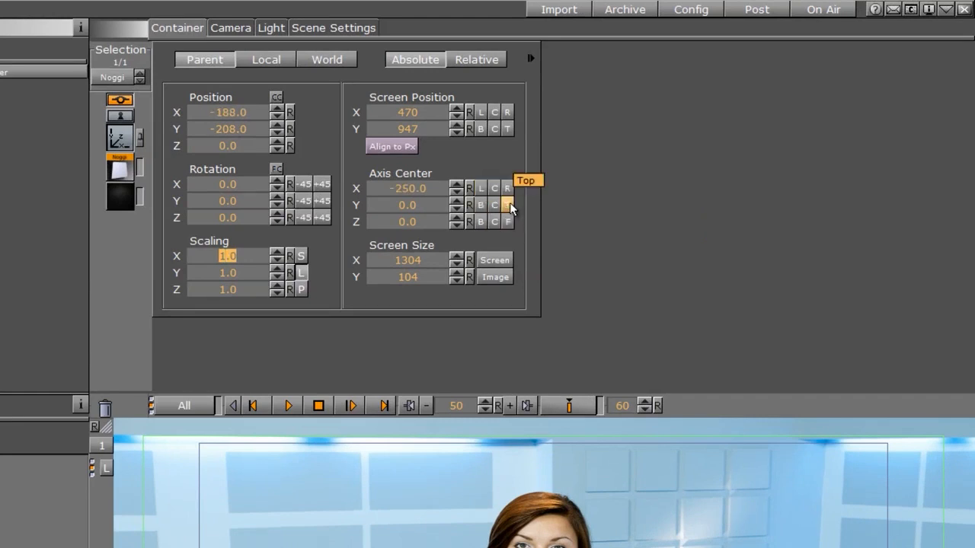
click(508, 204)
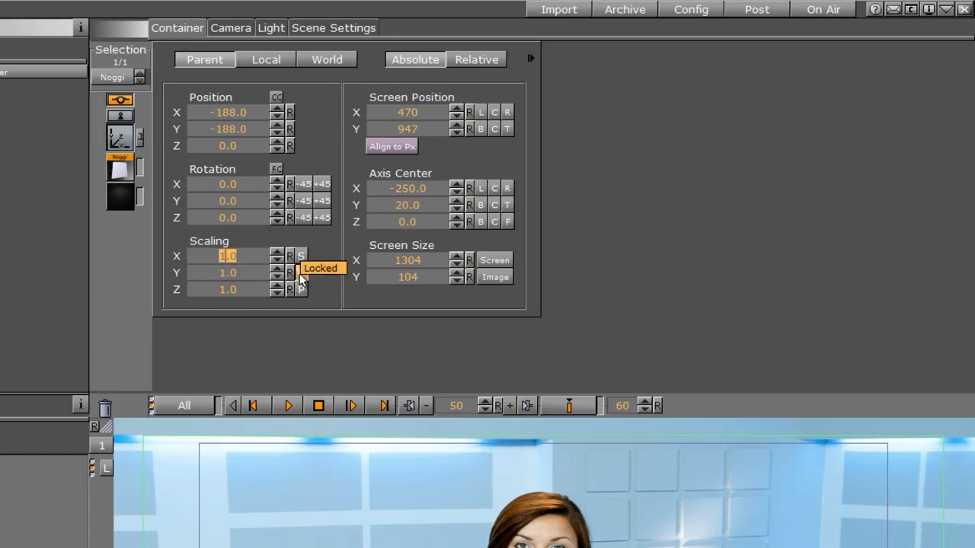
Step: Keyframe the SUBLINE Noggi container at frame 55, keyframe its locked scaling at 0.0 on frame 22 and play the animation
drag(480, 404, 479, 399)
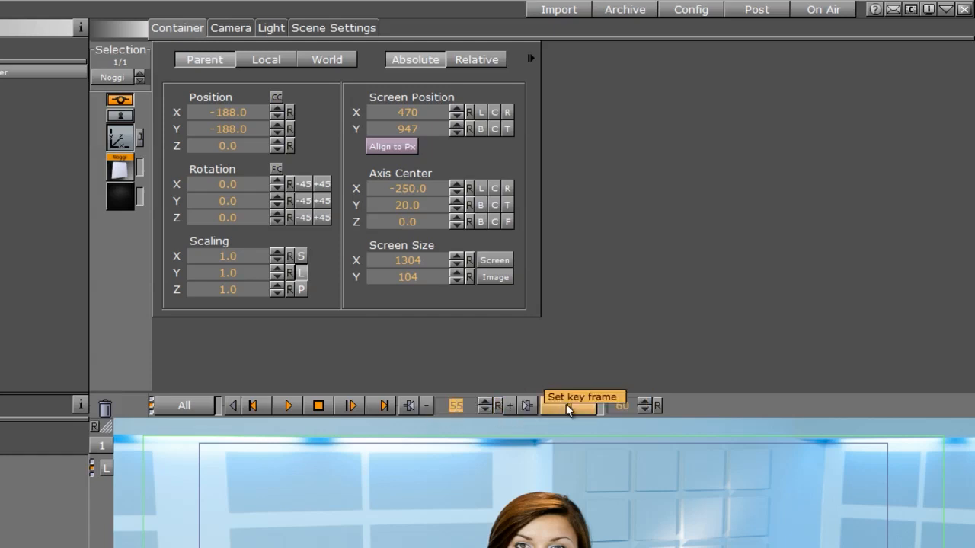
drag(460, 410, 387, 416)
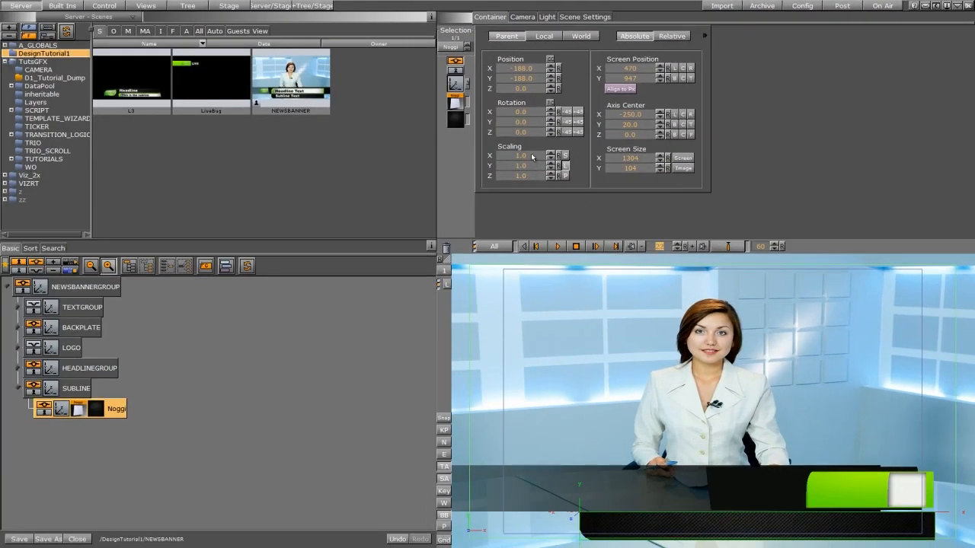
drag(532, 156, 453, 162)
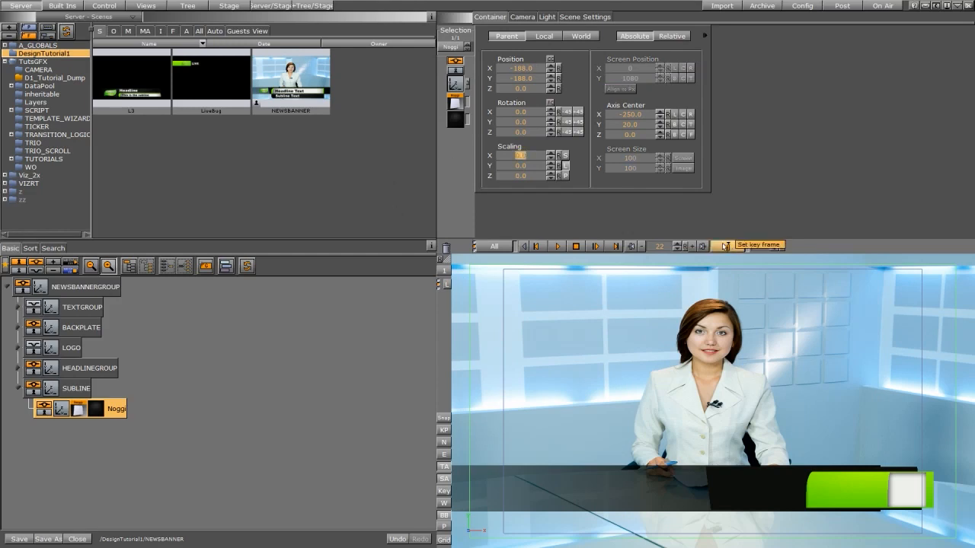
click(723, 246)
click(557, 246)
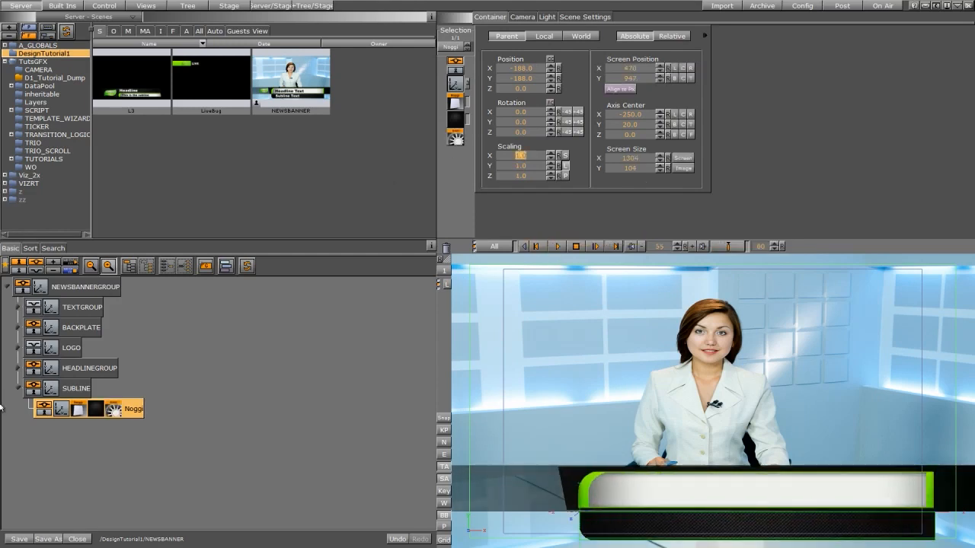
Step: Show the LOGO group and keyframe the Logo1 container's current position at frame 55
click(16, 389)
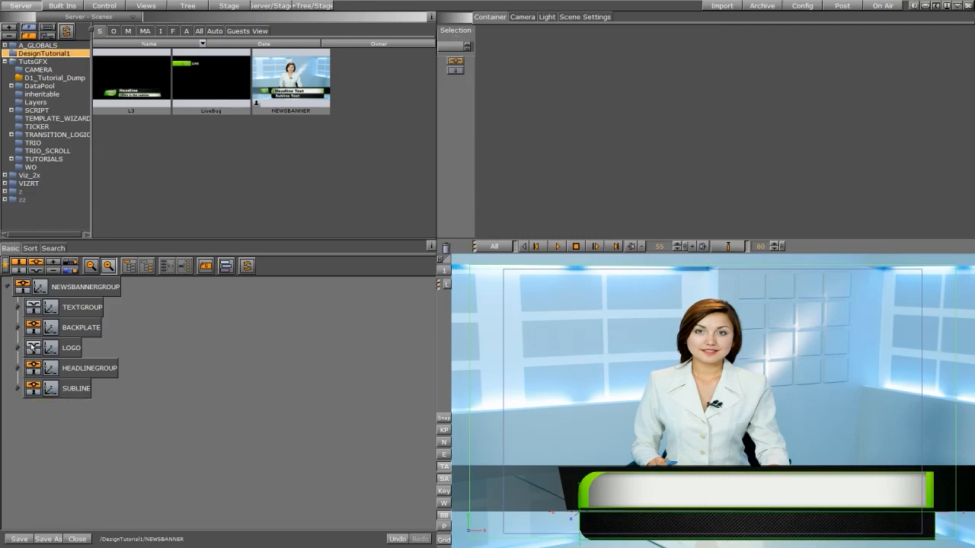
click(32, 347)
click(18, 350)
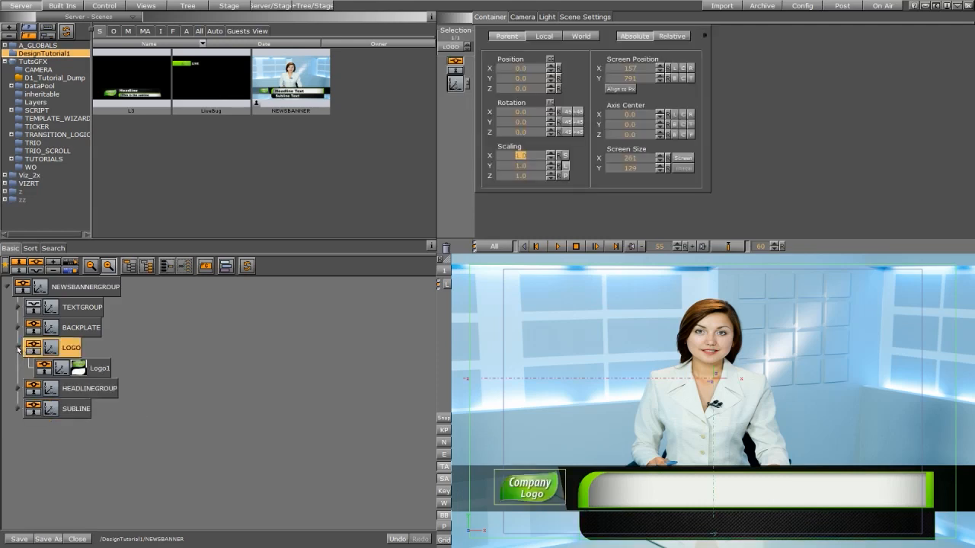
click(61, 370)
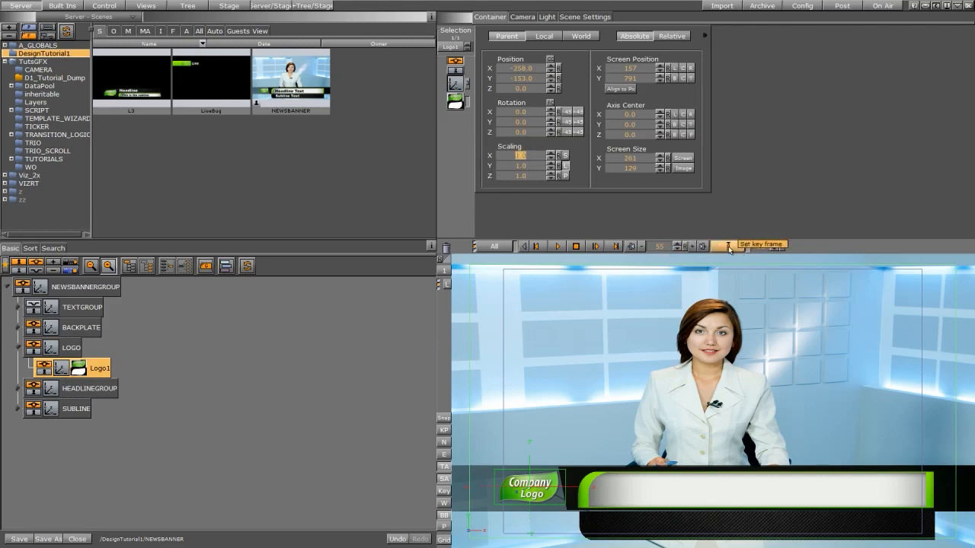
Step: Set Logo1's X position to -423.0 at frame 20, keyframe it and play the animation
drag(659, 247, 618, 248)
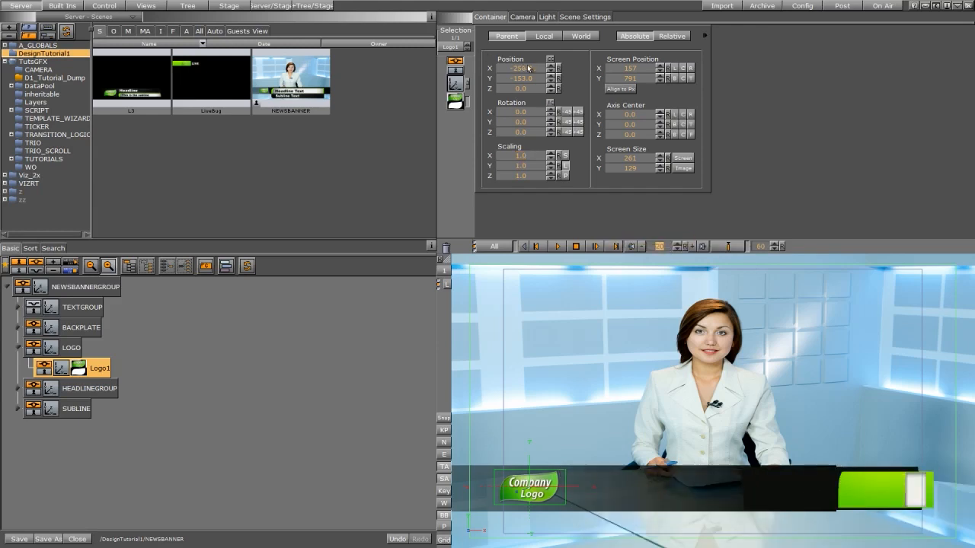
drag(528, 69, 440, 70)
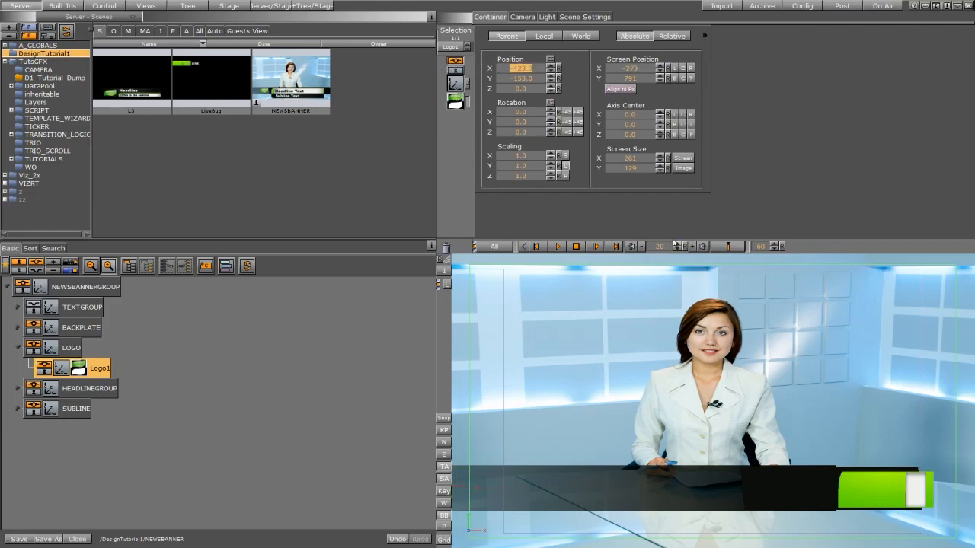
click(726, 248)
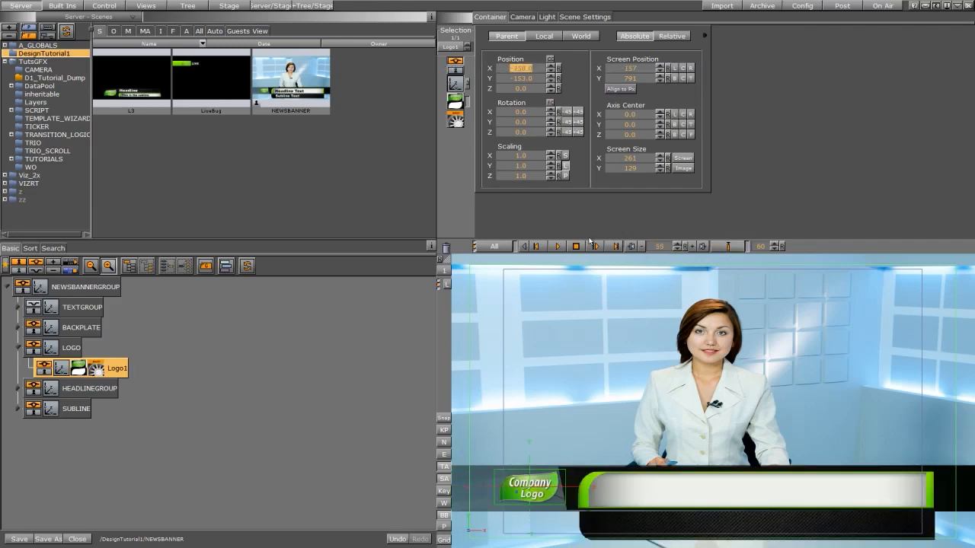
click(593, 245)
Step: Show and expand TEXTGROUP, and apply the TFxScale plugin from the TextFx folder to the HEADLINE container
click(19, 348)
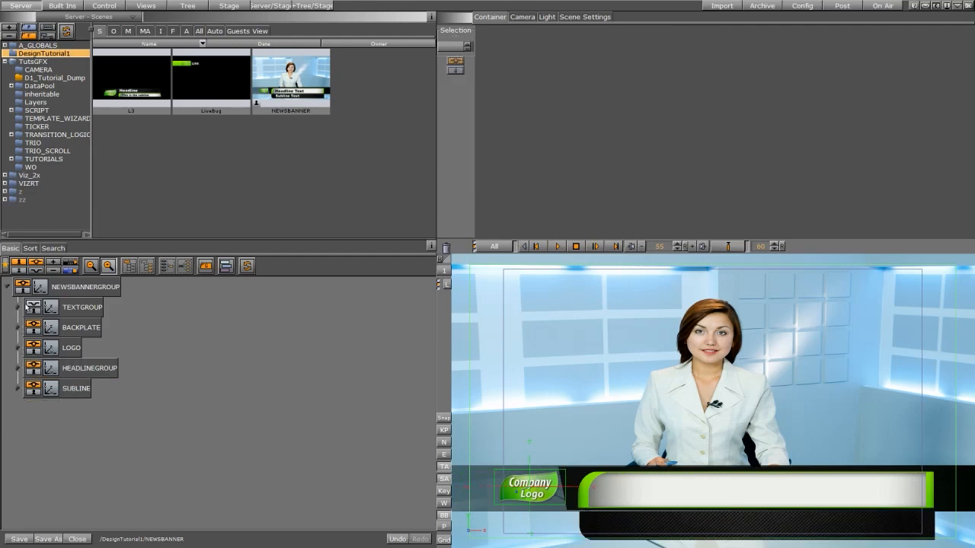
click(33, 306)
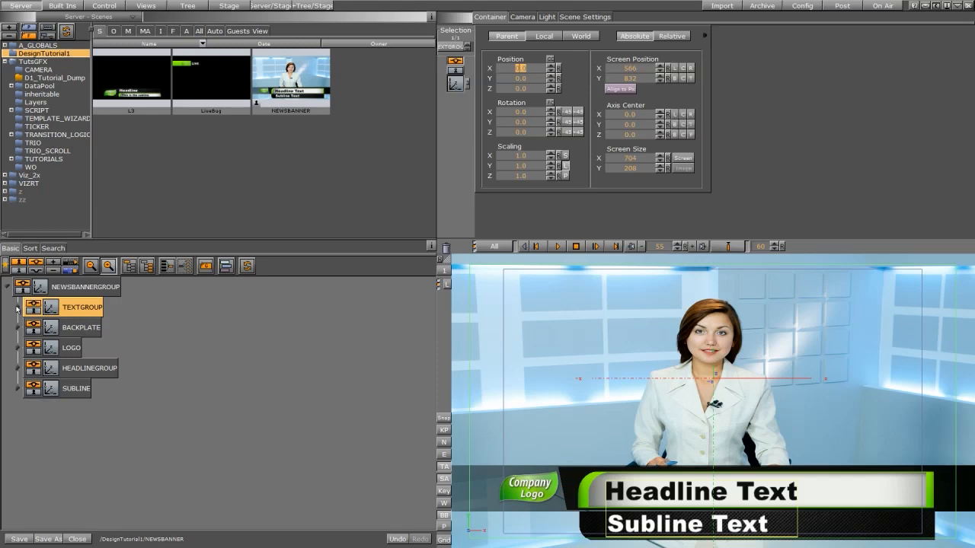
click(18, 307)
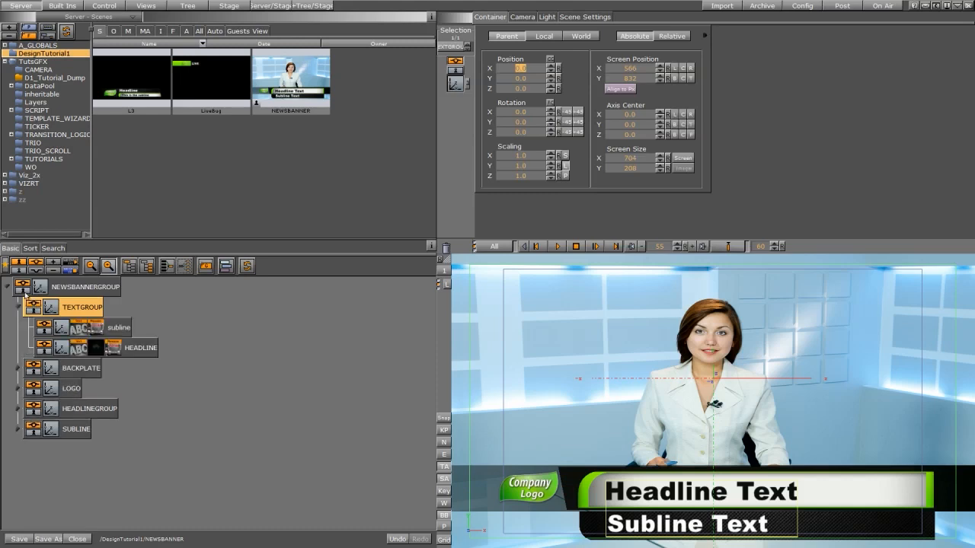
click(61, 6)
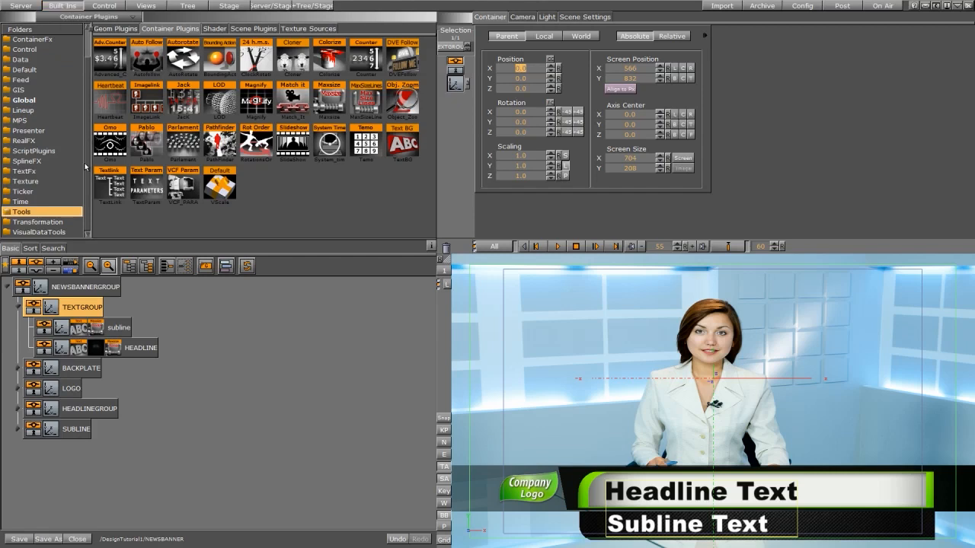
click(37, 172)
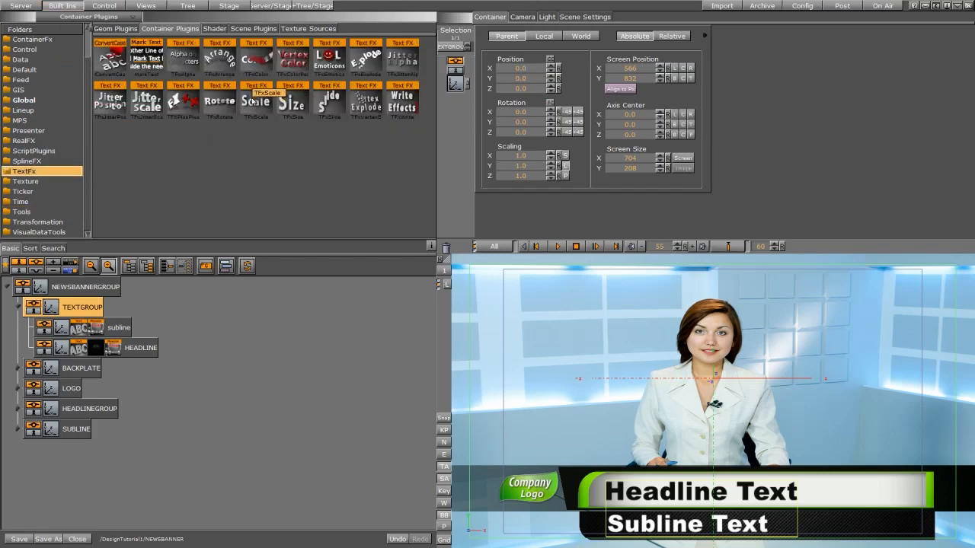
drag(255, 102, 131, 354)
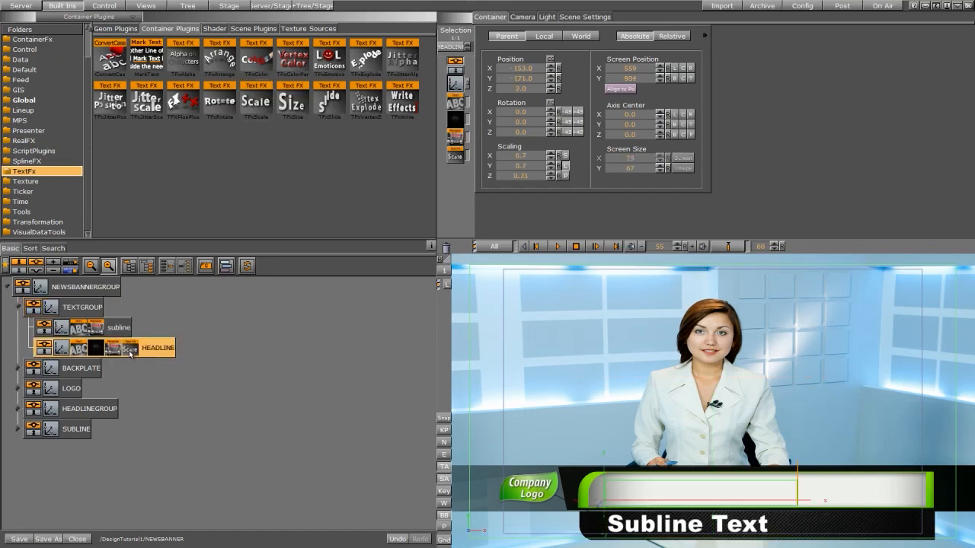
Step: Set the HEADLINE TFxScale progress to 100% and keyframe it at frame 55
click(130, 351)
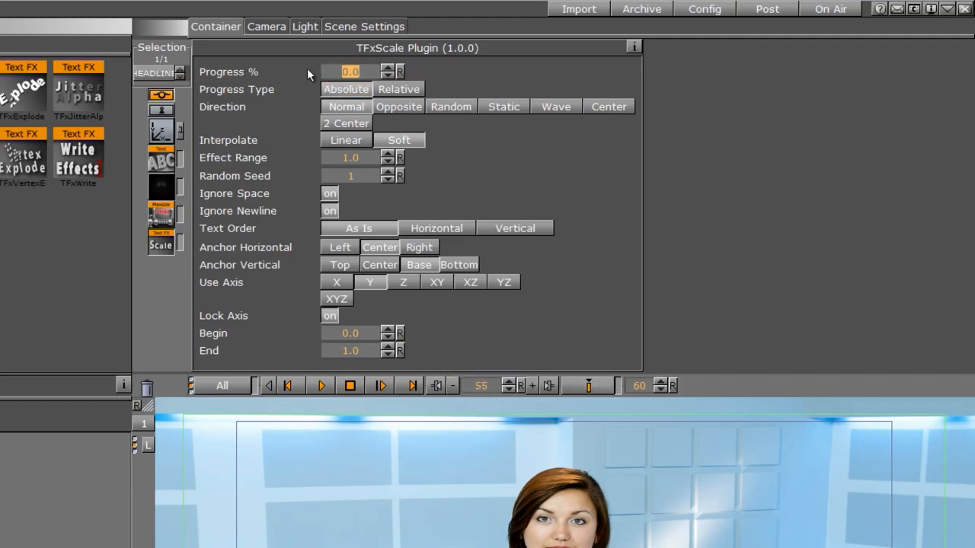
text(100)
key(Return)
click(579, 385)
Step: Set the HEADLINE TFxScale progress to 0.0% at frame 15 and keyframe it
drag(484, 386, 408, 386)
click(508, 382)
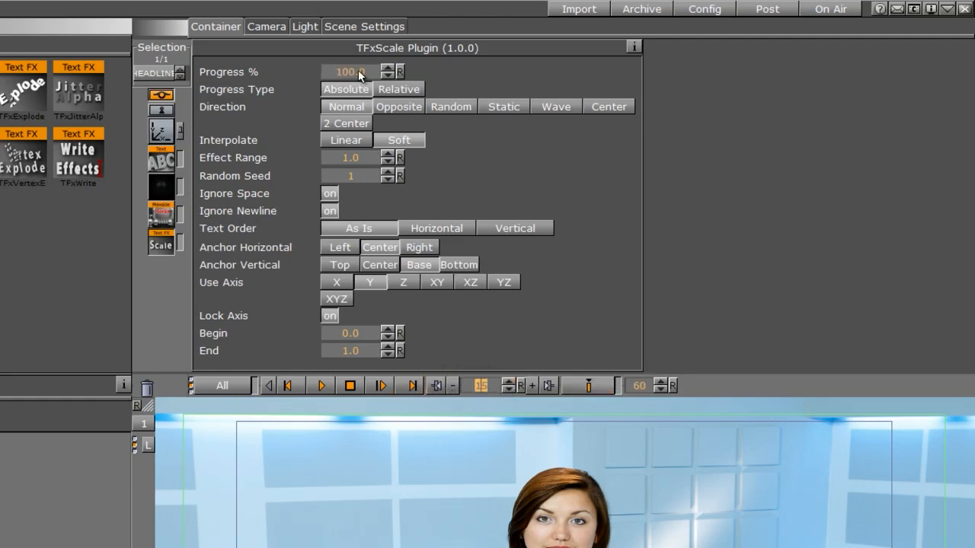
drag(360, 74, 90, 73)
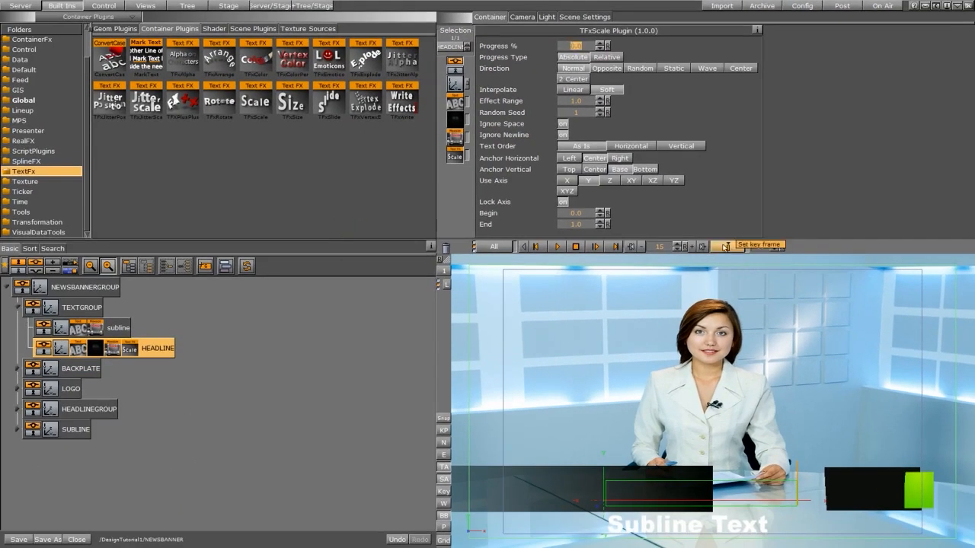
click(725, 246)
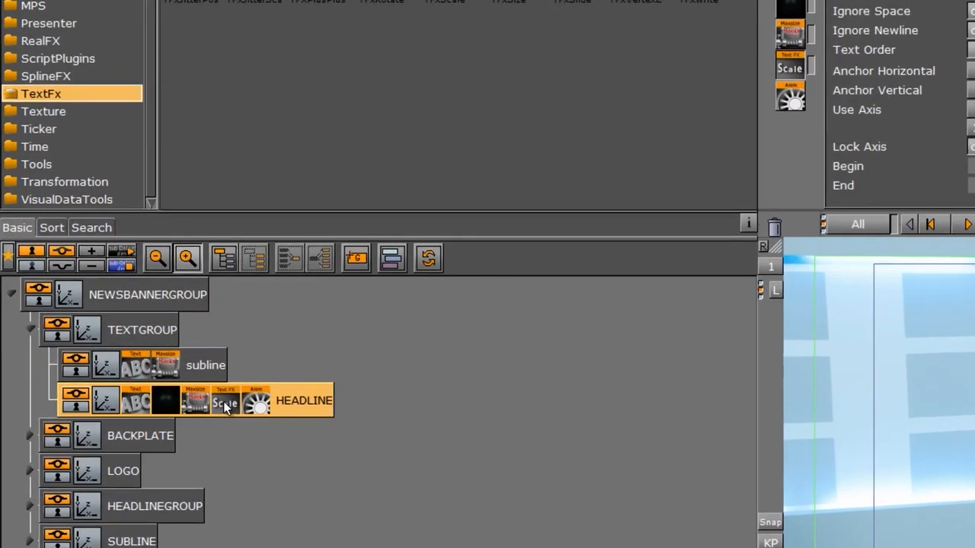
Step: Copy the animated TFxScale effect from the HEADLINE container to the subline container and review its direction settings
drag(225, 407, 207, 367)
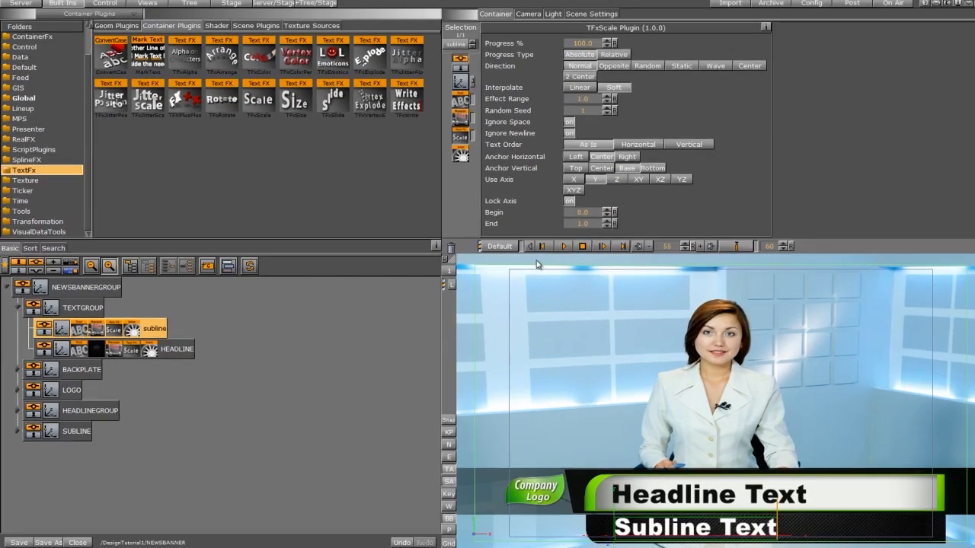
click(935, 228)
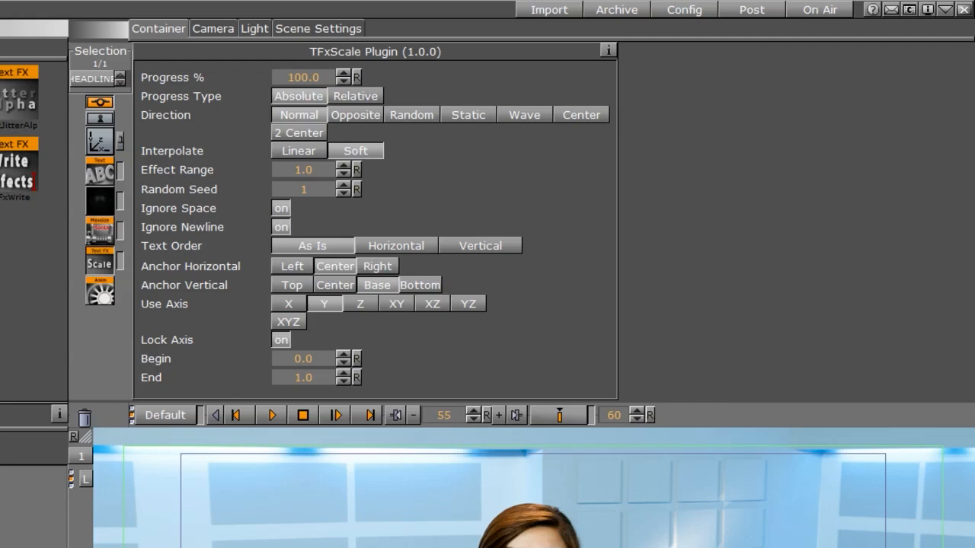
click(347, 114)
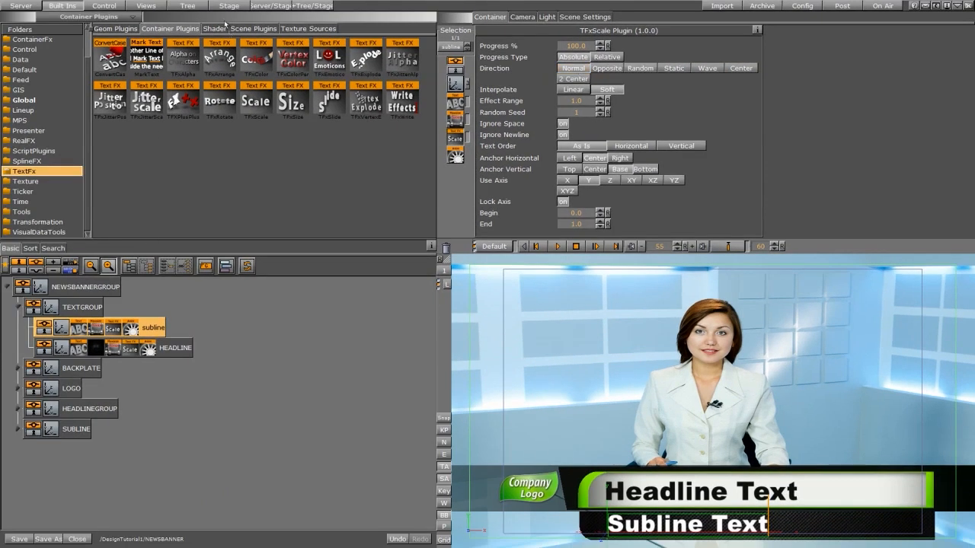
Step: In the Stage dopesheet, move HEADLINE's first progress keyframe to about 0.5 s and subline's to frame 38, and rewind to frame 0
click(131, 329)
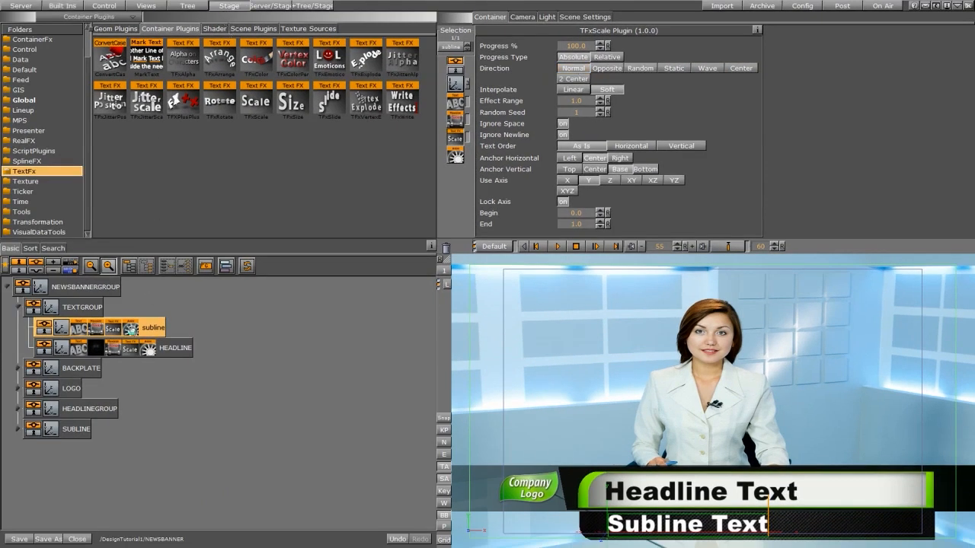
drag(113, 124, 113, 143)
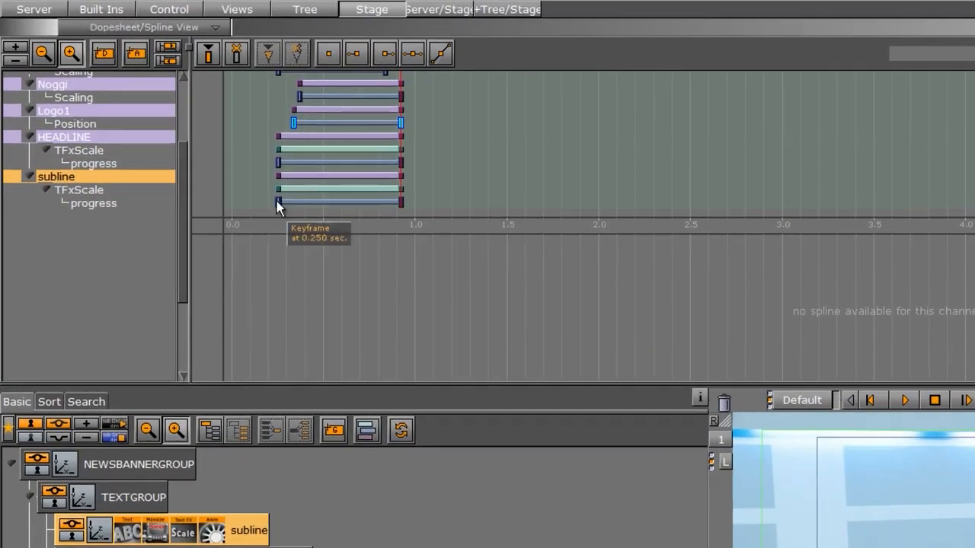
drag(259, 187, 363, 175)
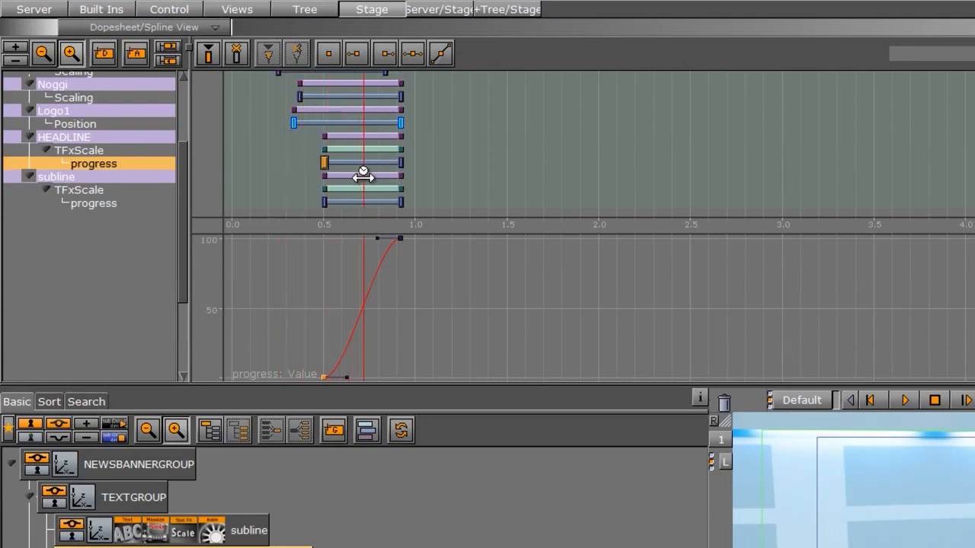
drag(325, 202, 230, 204)
click(313, 194)
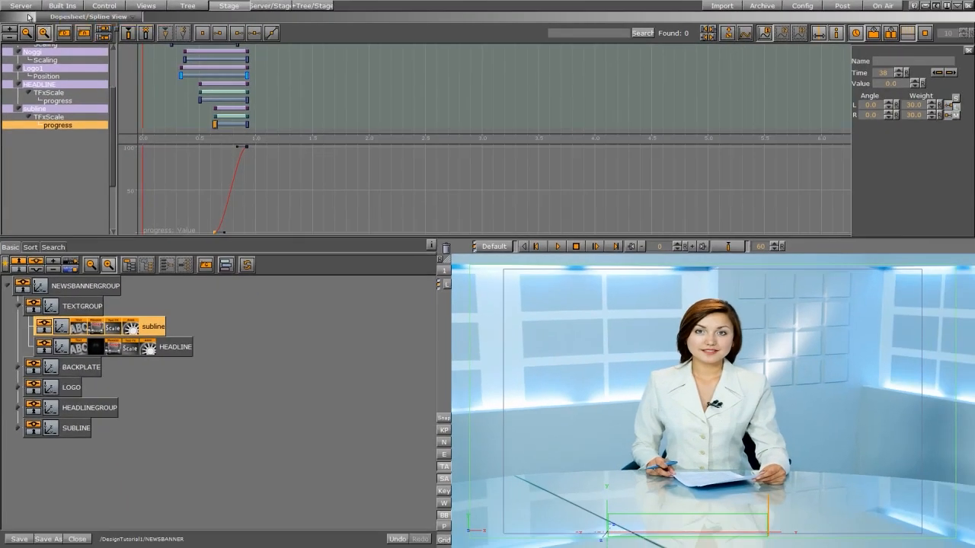
Step: Play the banner animation from the start to check the HEADLINE and subline text reveals
click(25, 7)
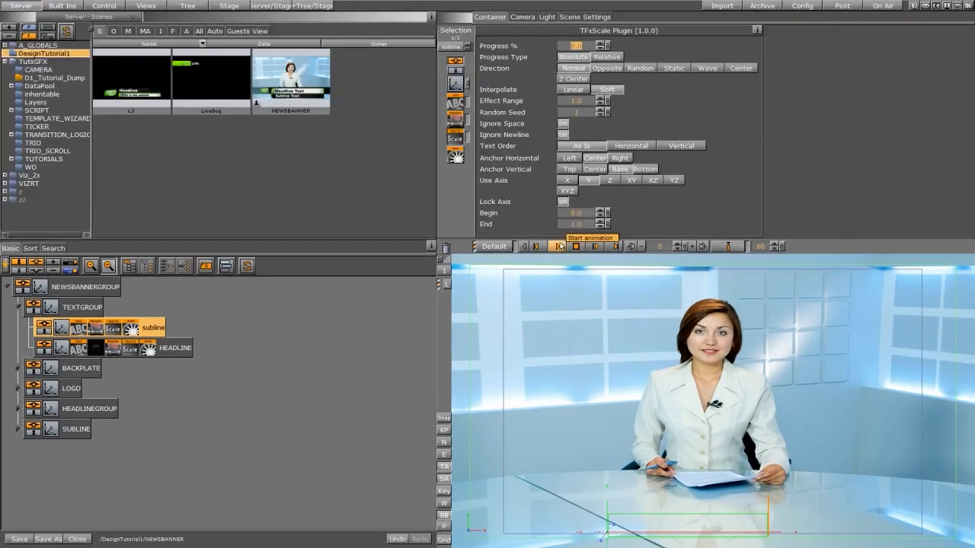
click(557, 246)
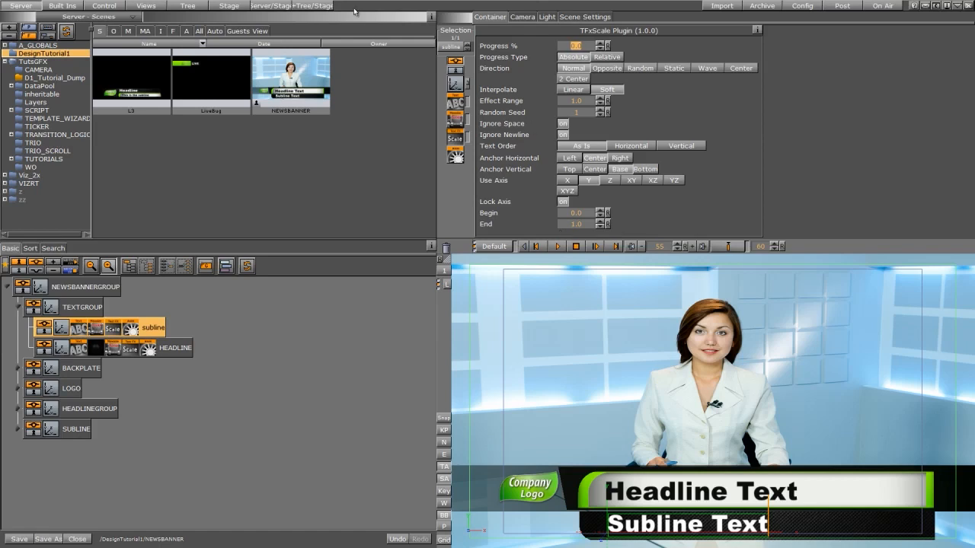
Step: In the Stage dopesheet, add a stop point to the Default director at frame 56 and move the timeline to frame 59
click(227, 6)
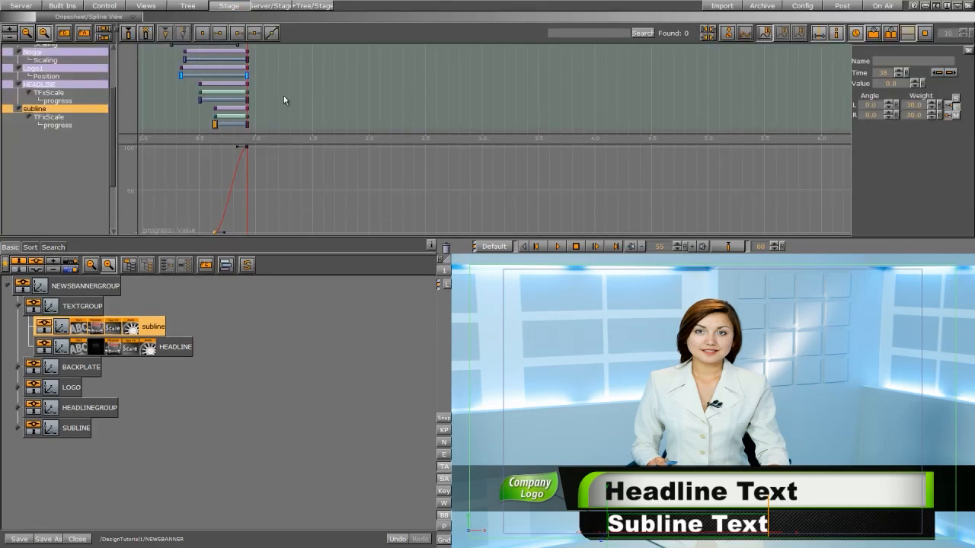
scroll(110, 111, up, 4)
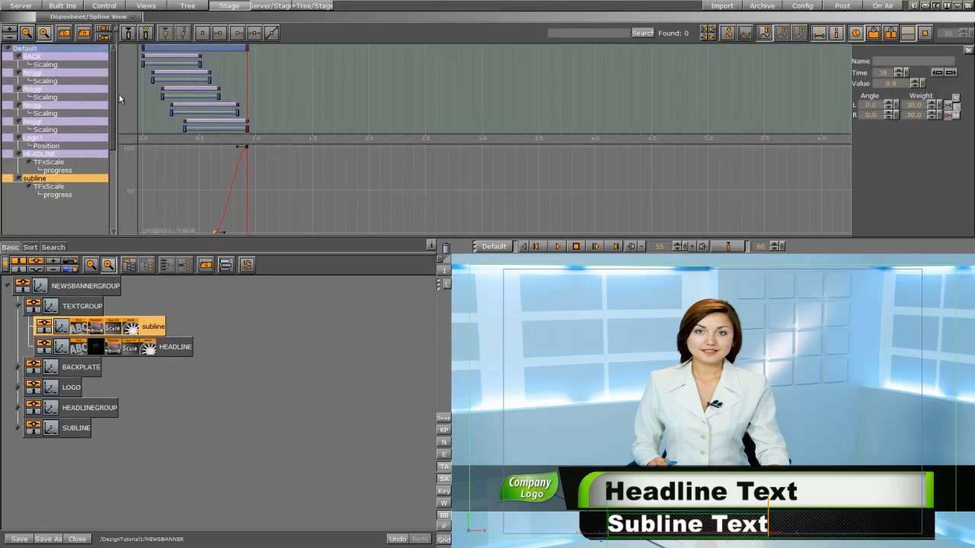
click(73, 47)
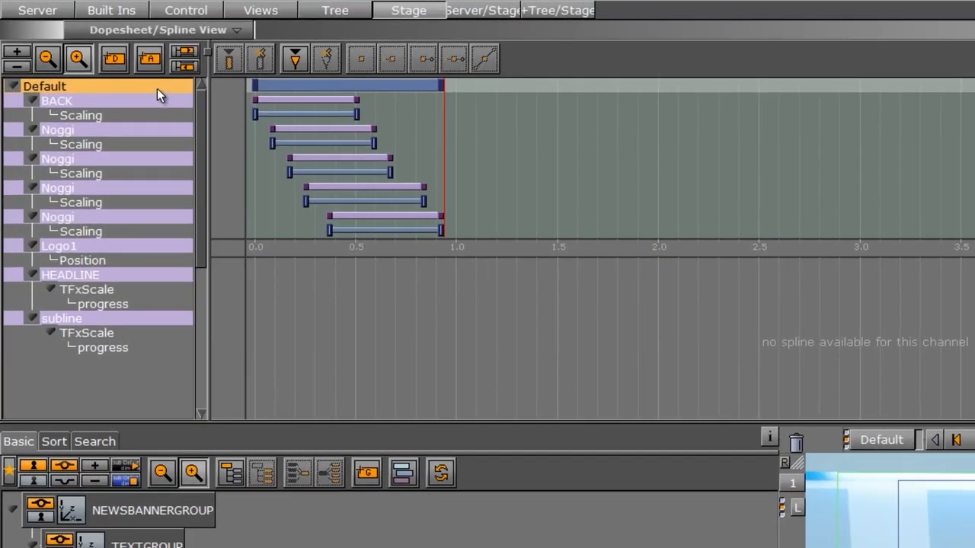
click(292, 63)
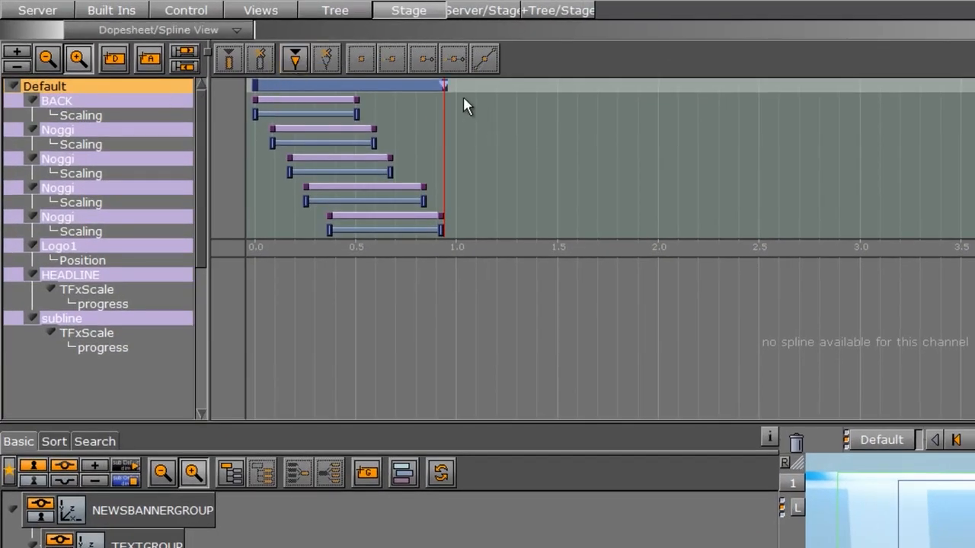
click(442, 90)
mouse_move(443, 125)
mouse_down()
mouse_move(277, 132)
mouse_move(444, 143)
mouse_up()
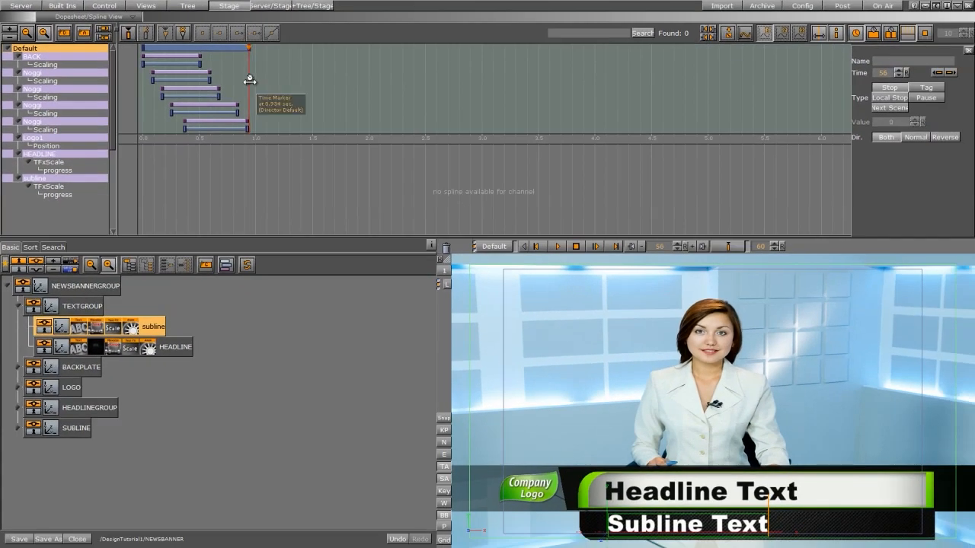
drag(249, 79, 254, 83)
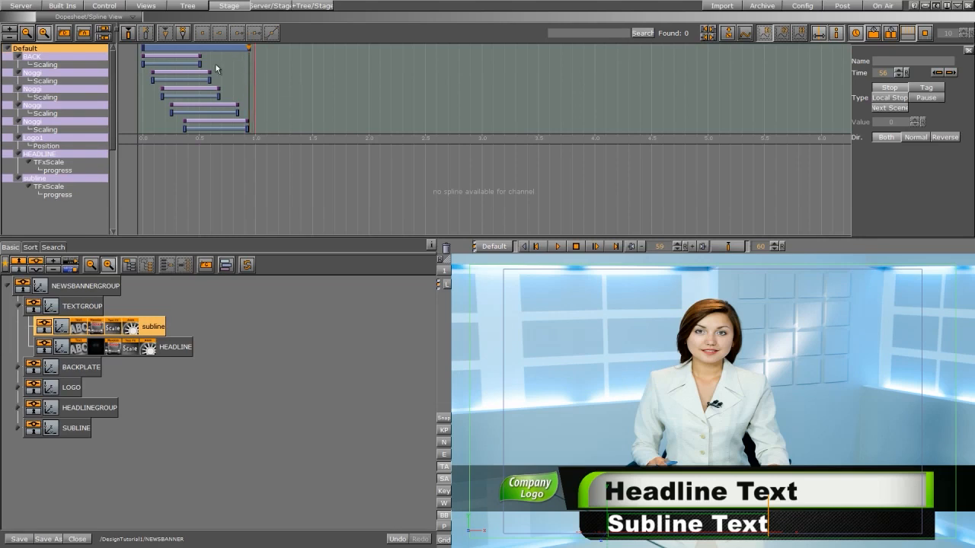
Step: Copy the scaling keyframes of BACK and the first Noggi in reverse, full scale to about 1.0 and 1.07 s, zero scale to about 1.27 s
ctrl+drag(201, 64, 260, 70)
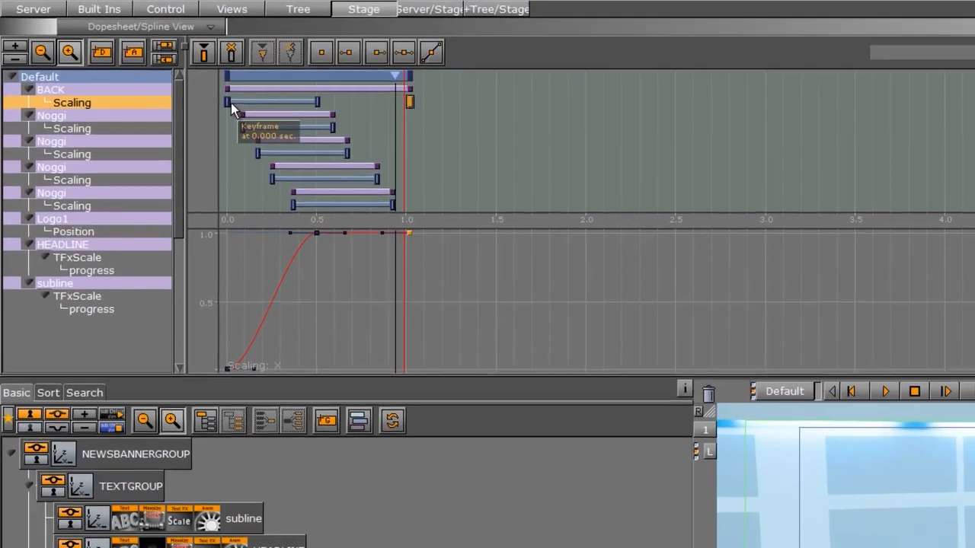
ctrl+drag(230, 105, 459, 117)
ctrl+drag(337, 128, 422, 128)
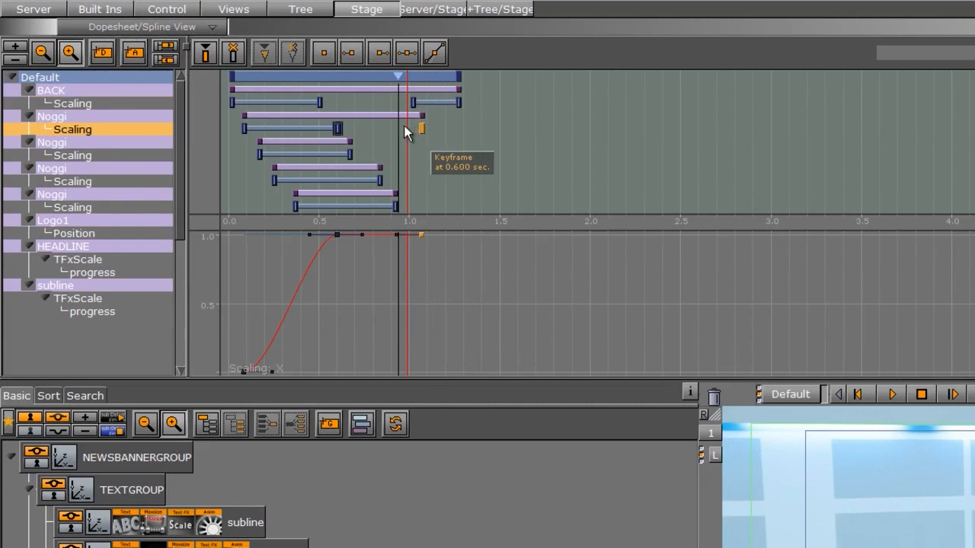
ctrl+drag(249, 131, 459, 128)
Step: Copy the second and third Noggi scaling keyframes in reverse, full scale to about 1.07 s and zero scale to about 1.3 s
ctrl+drag(349, 155, 422, 153)
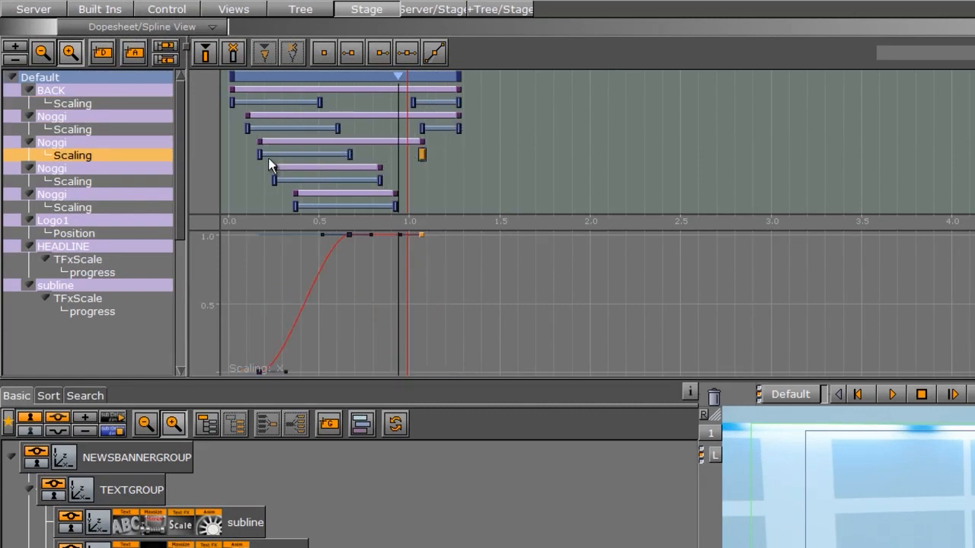
ctrl+drag(260, 154, 464, 155)
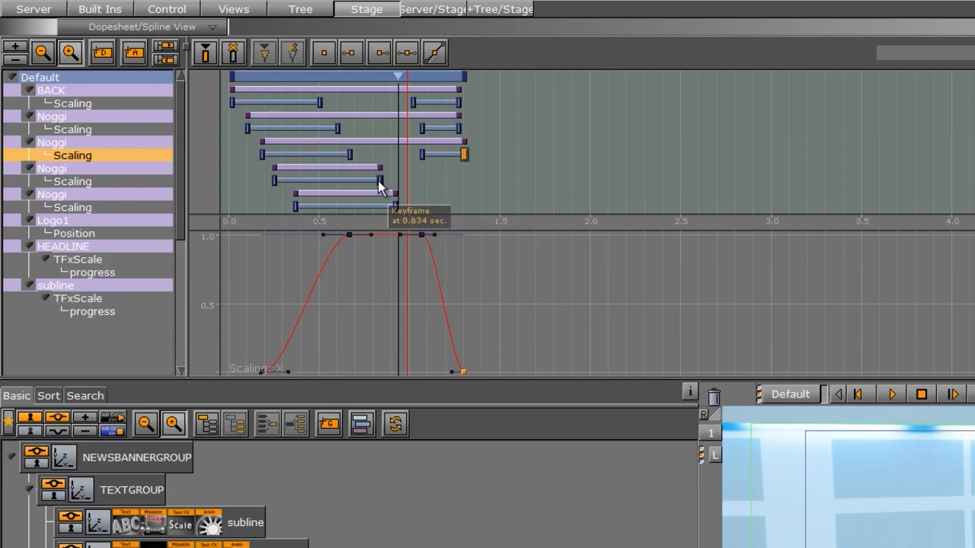
ctrl+drag(380, 181, 423, 180)
ctrl+drag(277, 180, 465, 206)
Step: Copy the keyframes in reverse for the fourth Noggi's scaling to about 1.12 and 1.33 s and Logo1's position to about 1.17 and 1.52 s
scroll(544, 190, down, 3)
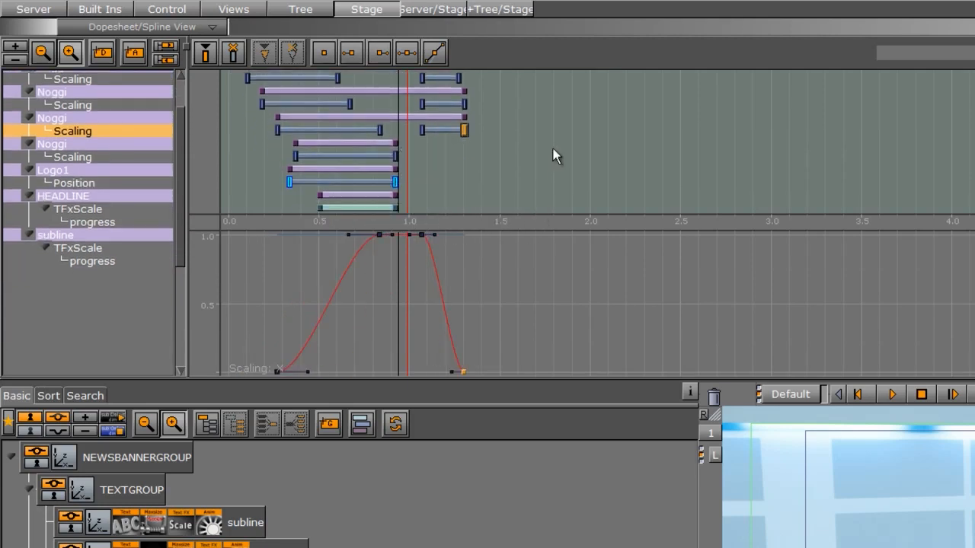
ctrl+drag(406, 140, 428, 136)
ctrl+drag(295, 137, 469, 136)
ctrl+drag(396, 163, 440, 162)
ctrl+drag(290, 165, 505, 190)
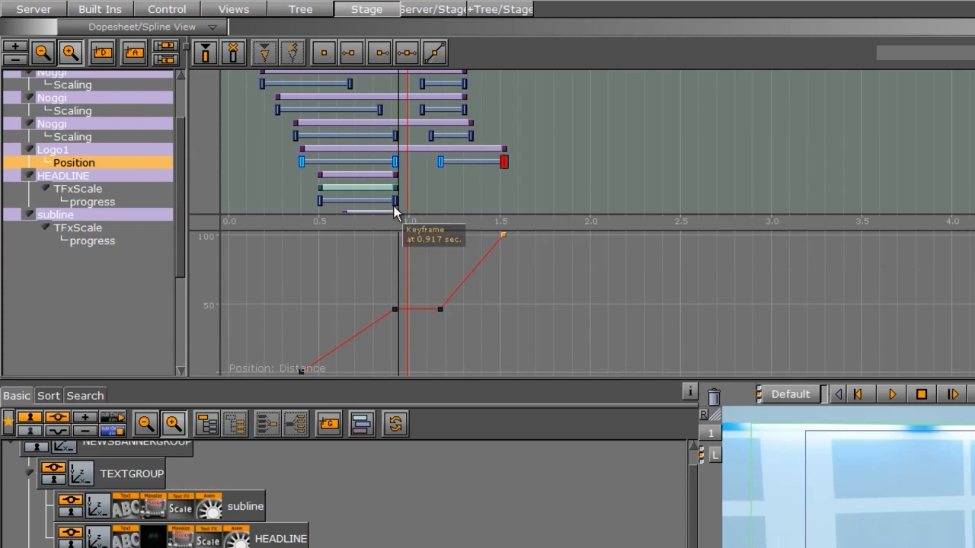
Step: Copy the progress keyframes in reverse for HEADLINE to about 1.13 and 1.38 s and for subline to 1.134 s and frame 89
ctrl+drag(395, 204, 434, 201)
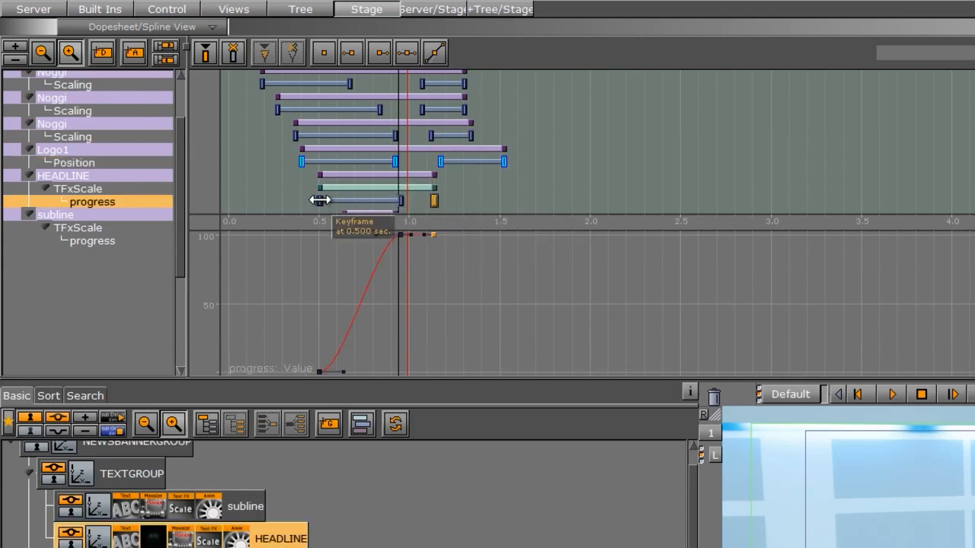
ctrl+drag(320, 200, 486, 202)
scroll(583, 146, down, 3)
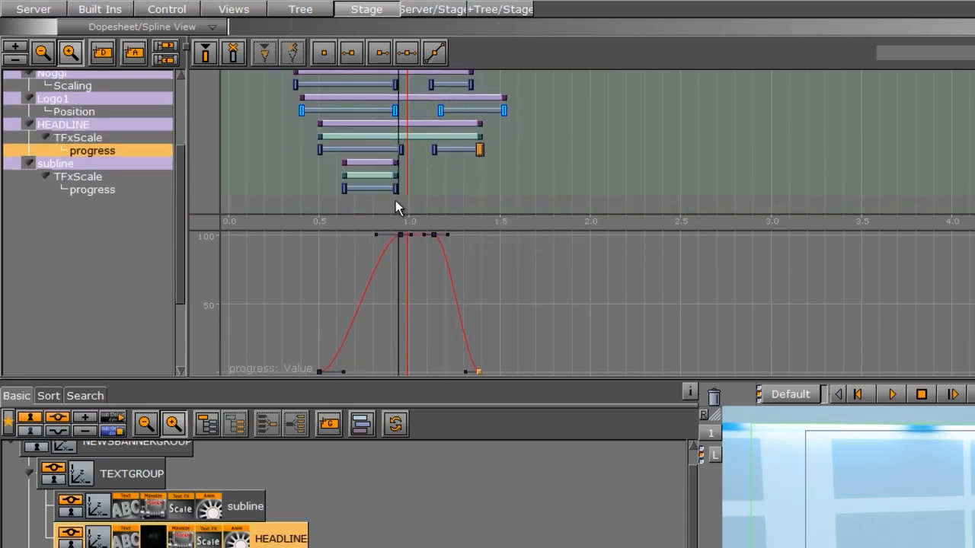
ctrl+drag(397, 188, 434, 189)
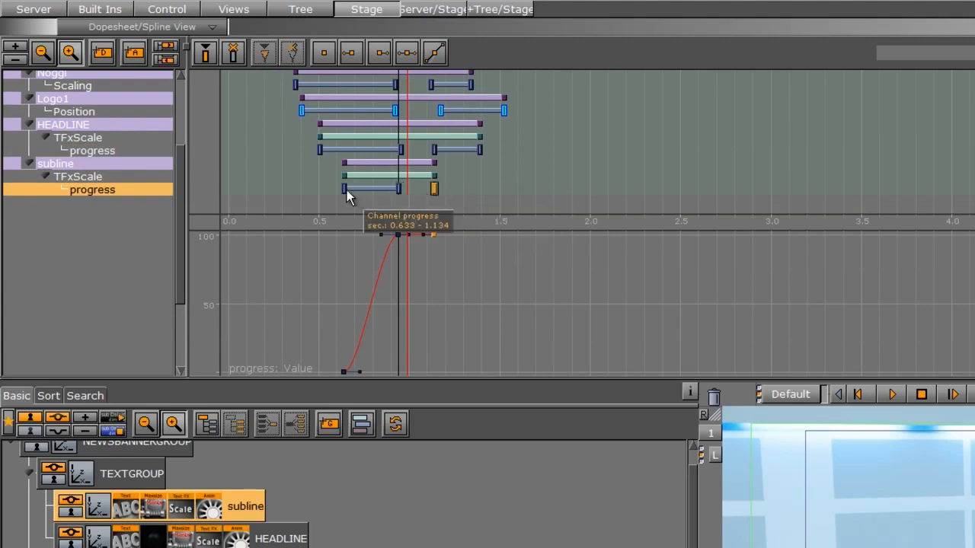
ctrl+drag(343, 188, 511, 208)
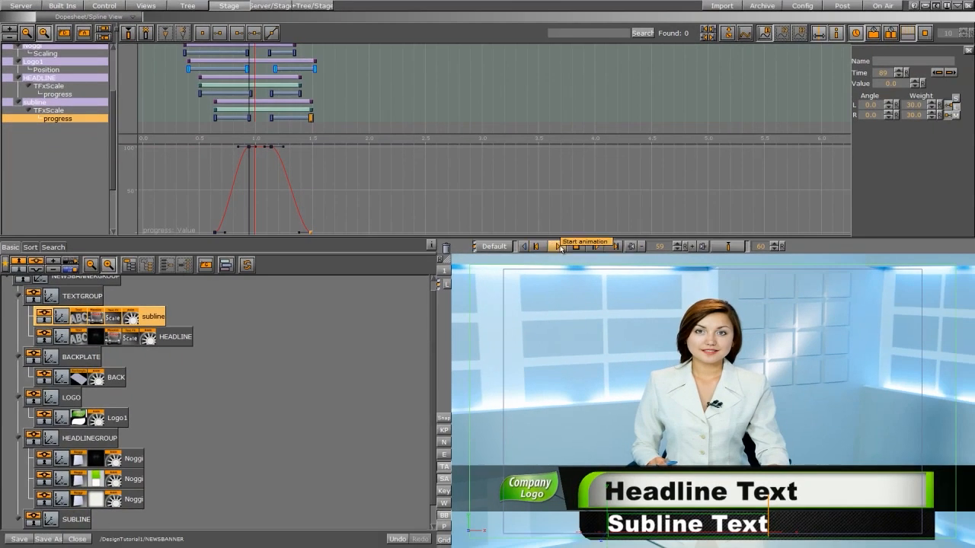
Step: Play the animation up to the stop point and continue it through the banner's exit
click(559, 246)
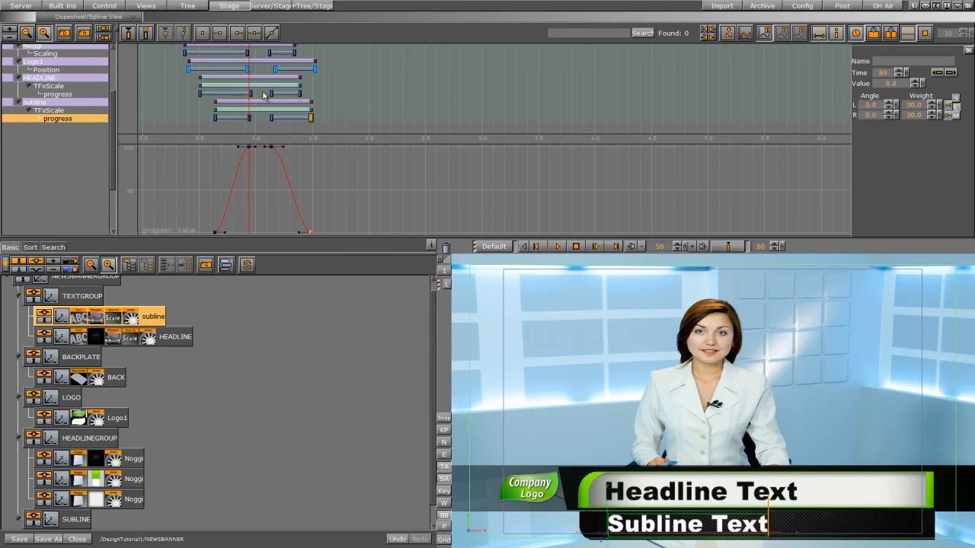
click(596, 247)
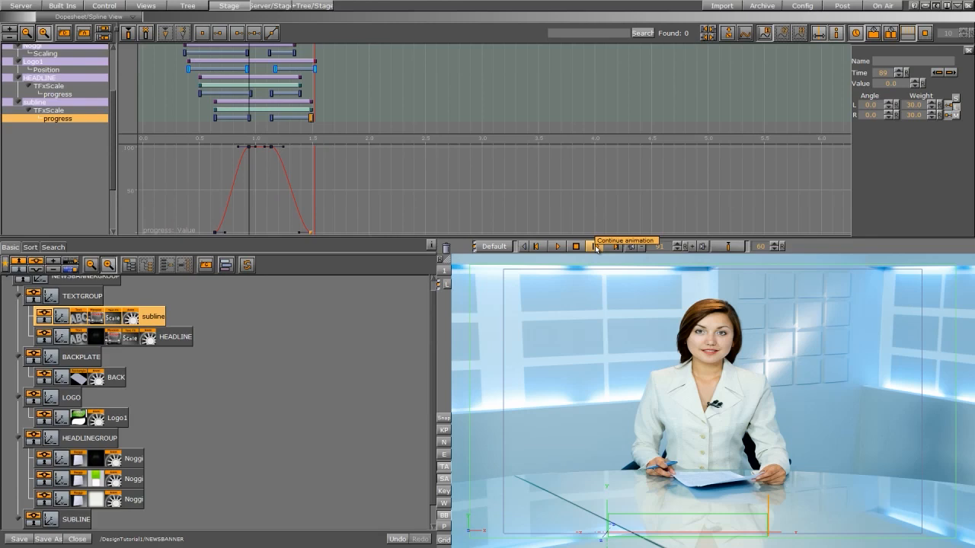
Step: Enlarge the dopesheet, move the HEADLINE and subline full-progress keyframes to frame 54 ahead of the stop point, and set the timeline to frame 57
middle_drag(332, 97, 341, 137)
drag(341, 137, 335, 233)
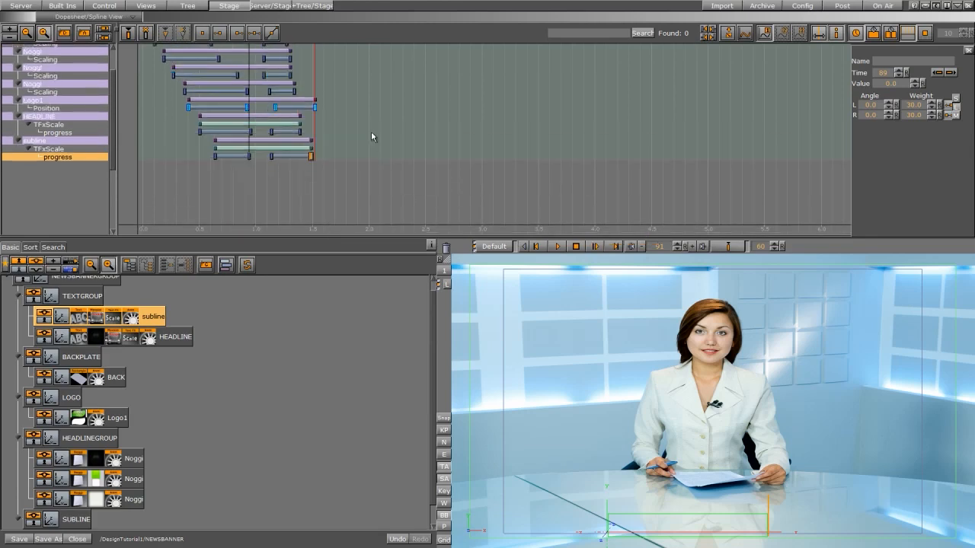
middle_drag(372, 137, 371, 168)
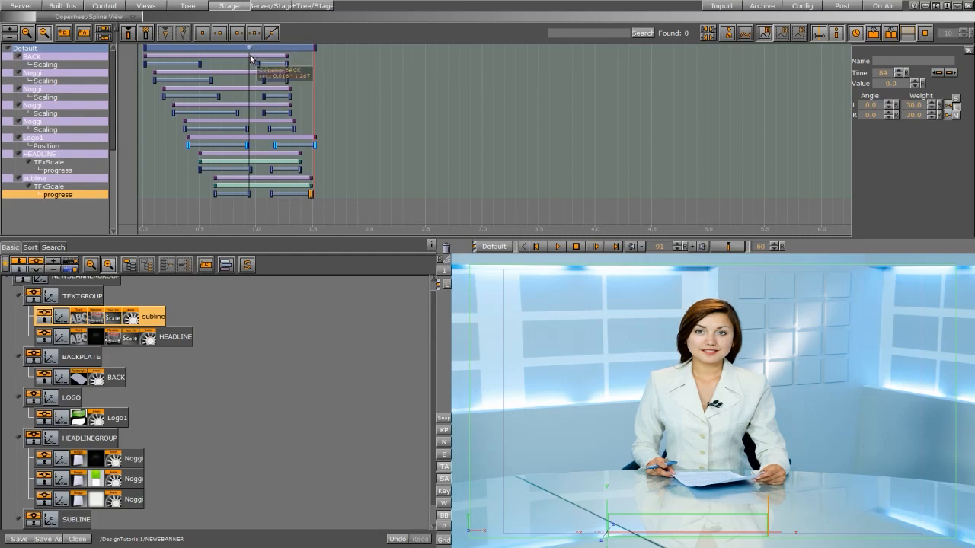
click(250, 170)
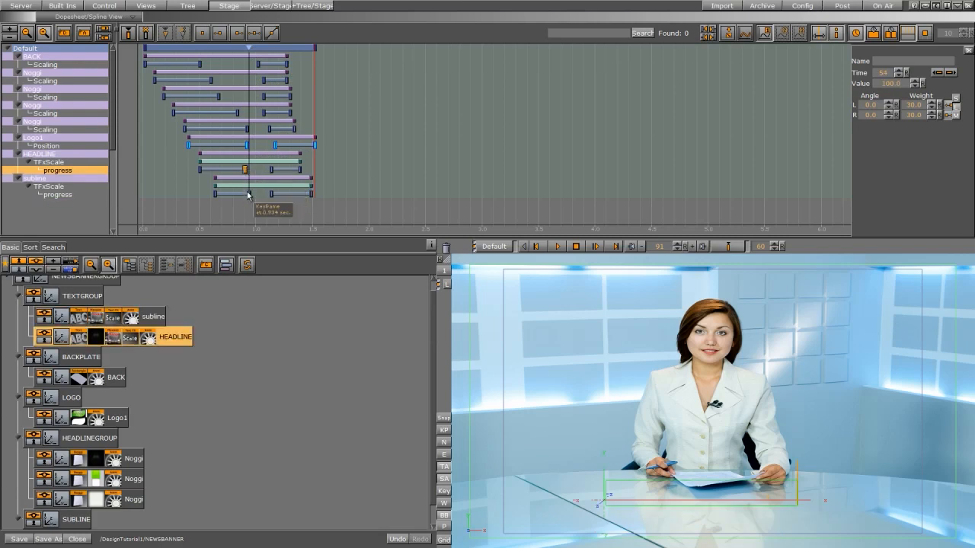
click(248, 194)
drag(249, 194, 250, 217)
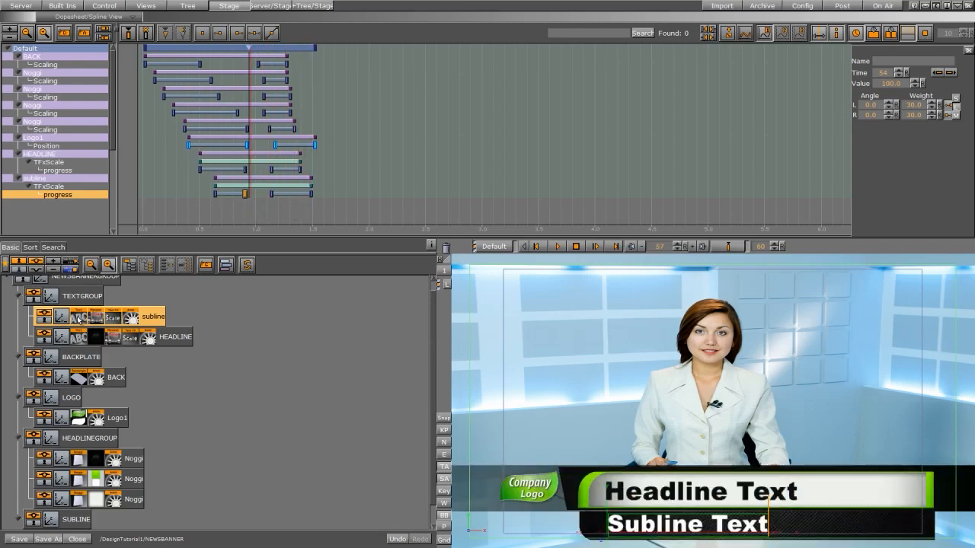
Step: Add the ControlText plugin from the Control container plugins to the HEADLINE container
click(54, 6)
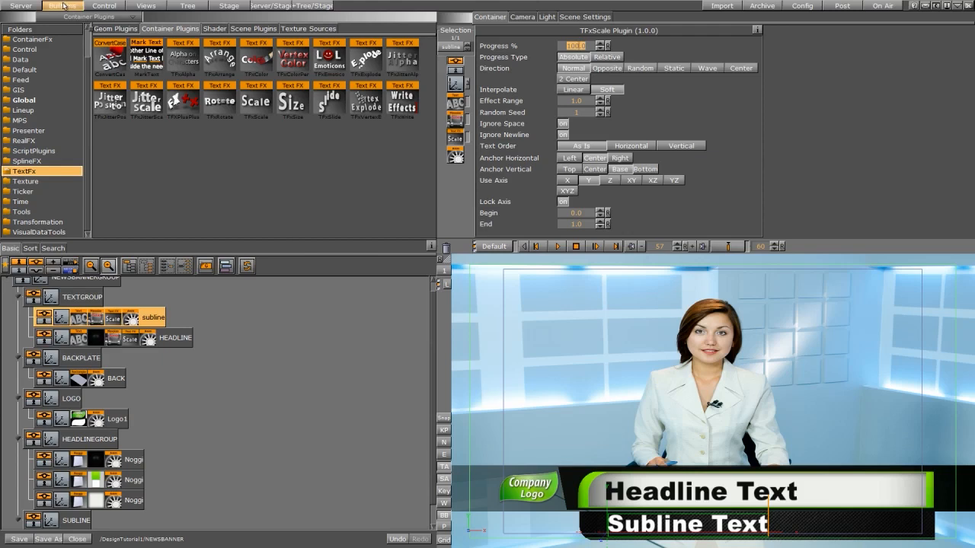
click(31, 50)
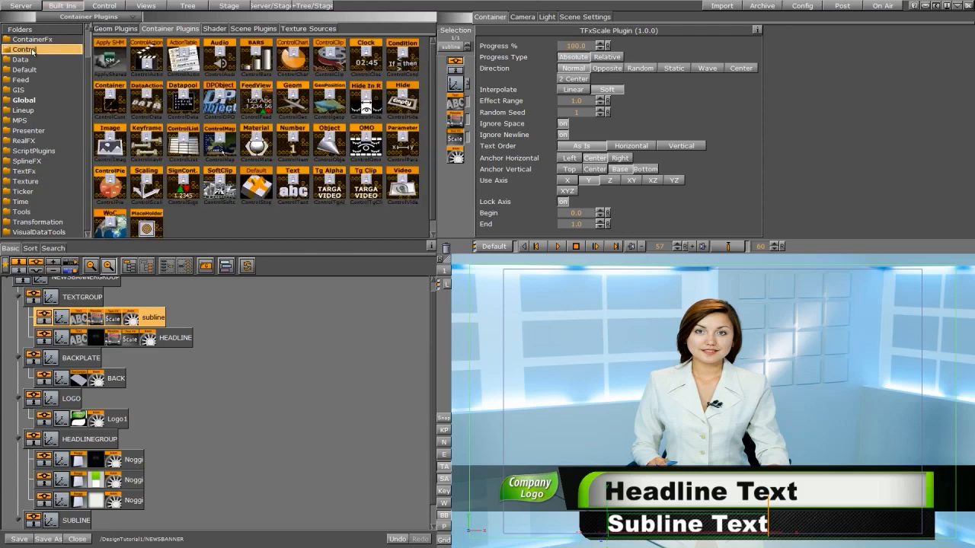
drag(293, 185, 163, 337)
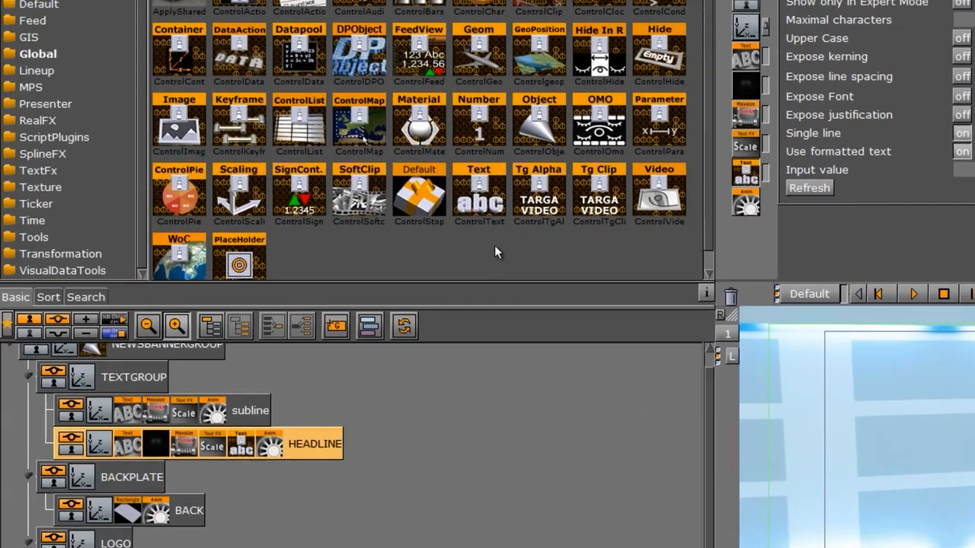
Step: Add the ControlText plugin to the subline container and set its field identifier to 2
drag(152, 246, 0, 434)
drag(294, 379, 228, 428)
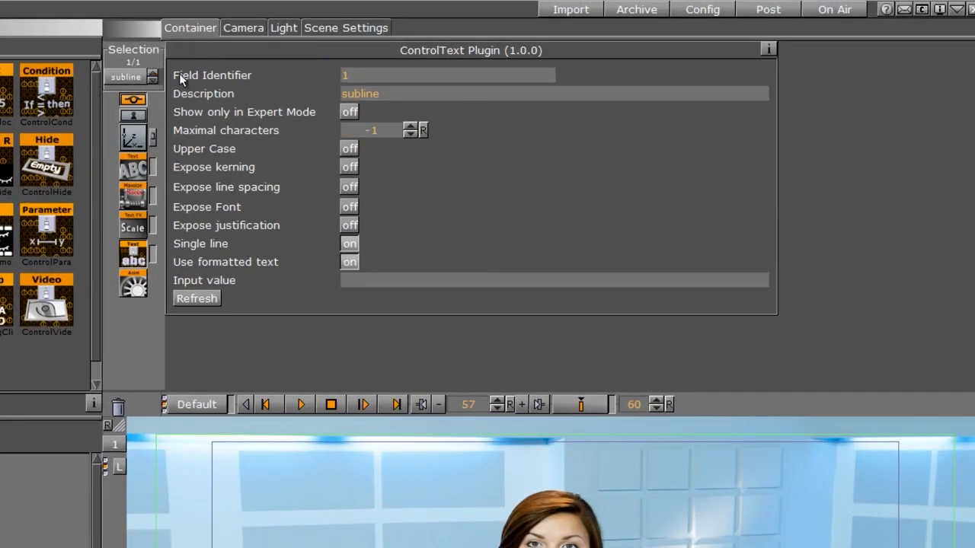
click(346, 74)
text(2)
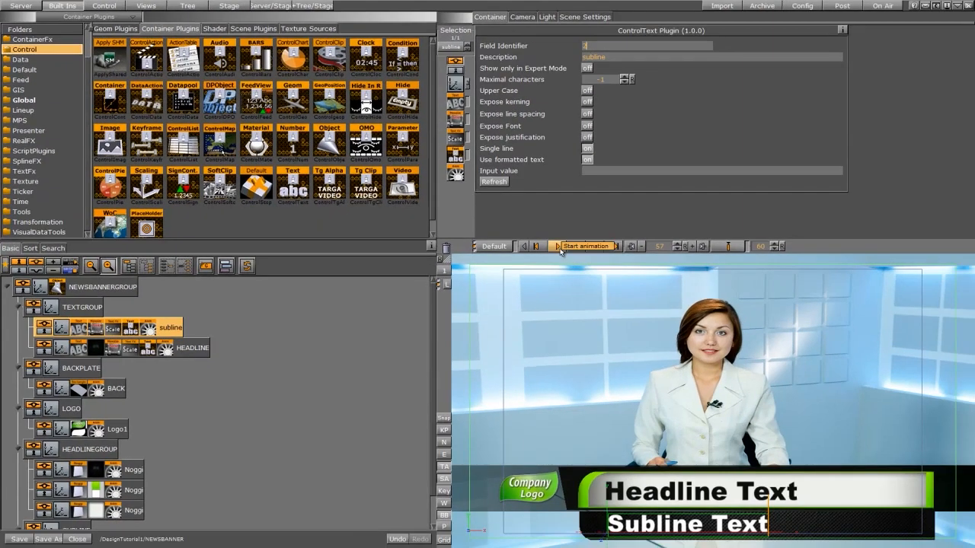
Step: Play the animation from the start once more and save the NEWSBANNER scene
click(587, 259)
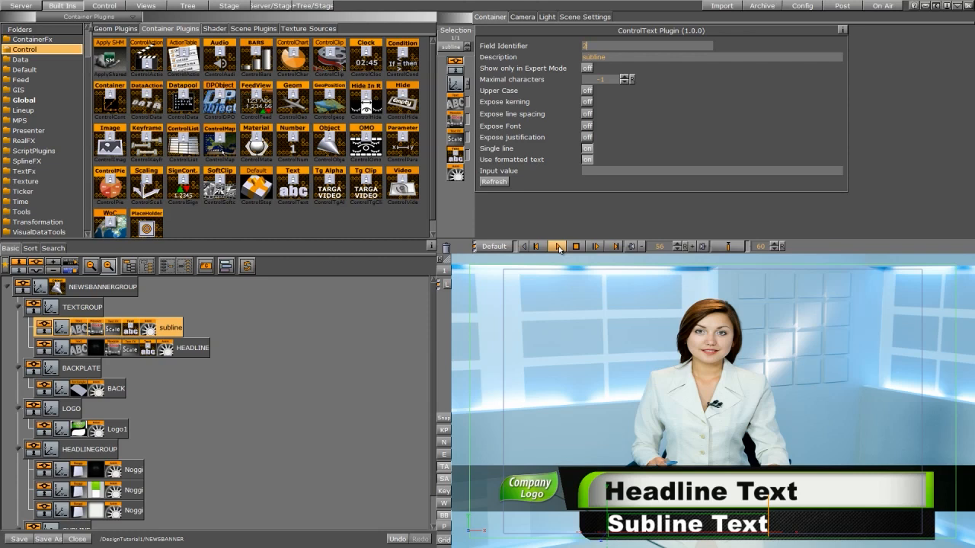
click(20, 540)
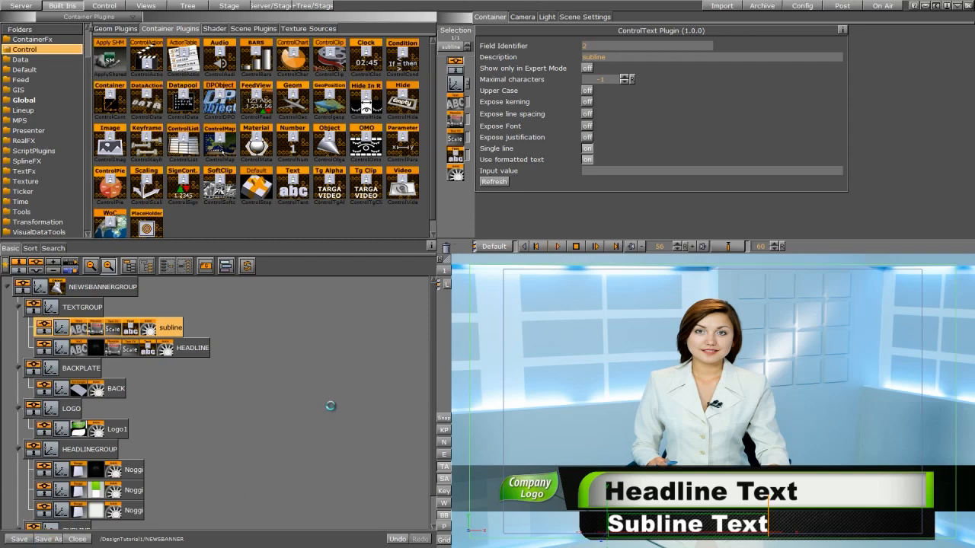